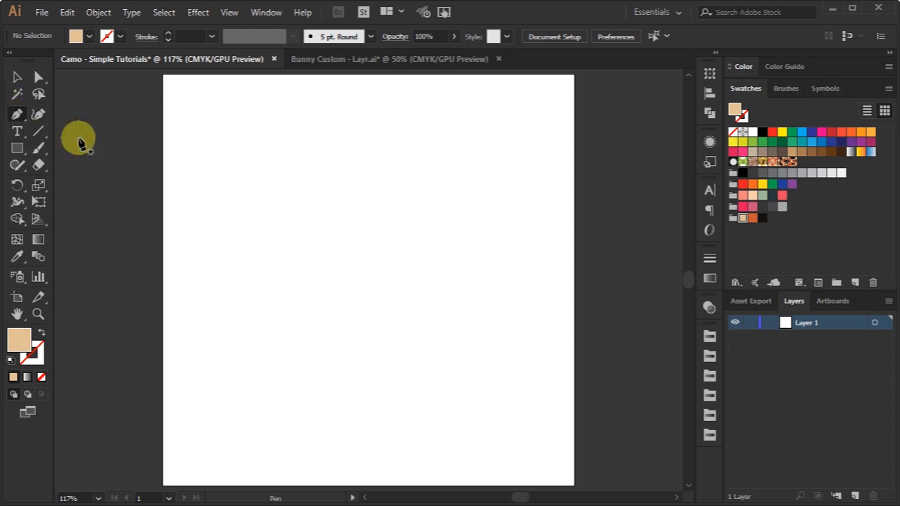
- Draw a closed, curvy tan blob with the Pen tool, running from the artboard's upper centre to its lower left, and deselect it
left_click(335, 328)
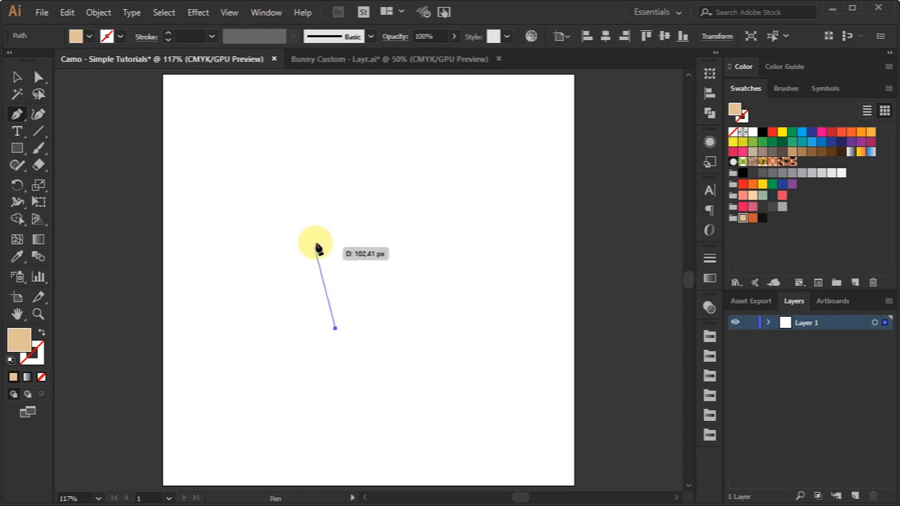
left_click_drag(316, 230, 353, 206)
left_click_drag(401, 190, 374, 251)
left_click_drag(368, 302, 395, 327)
left_click_drag(364, 417, 341, 381)
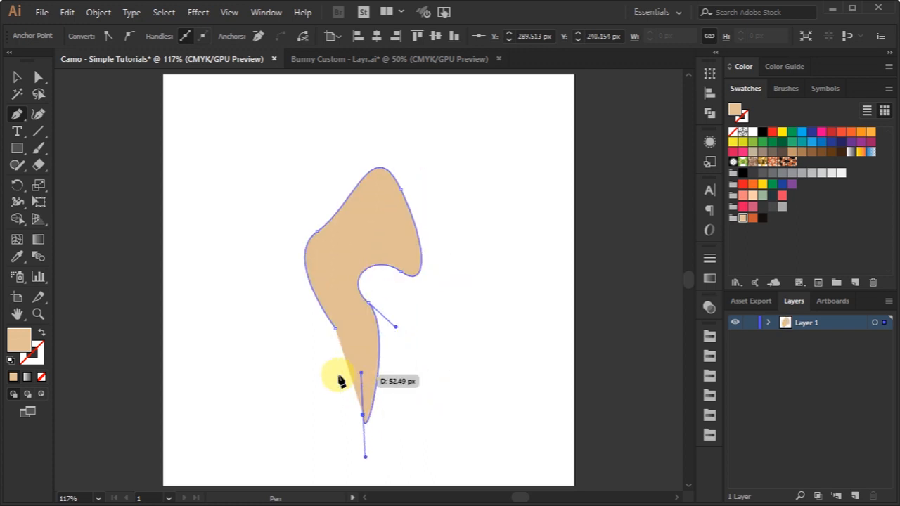
left_click_drag(232, 377, 244, 335)
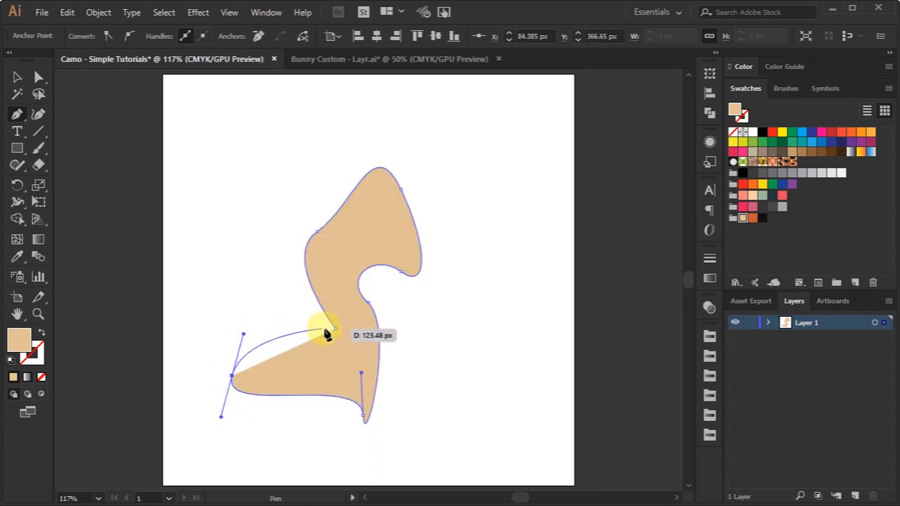
left_click_drag(334, 328, 369, 346)
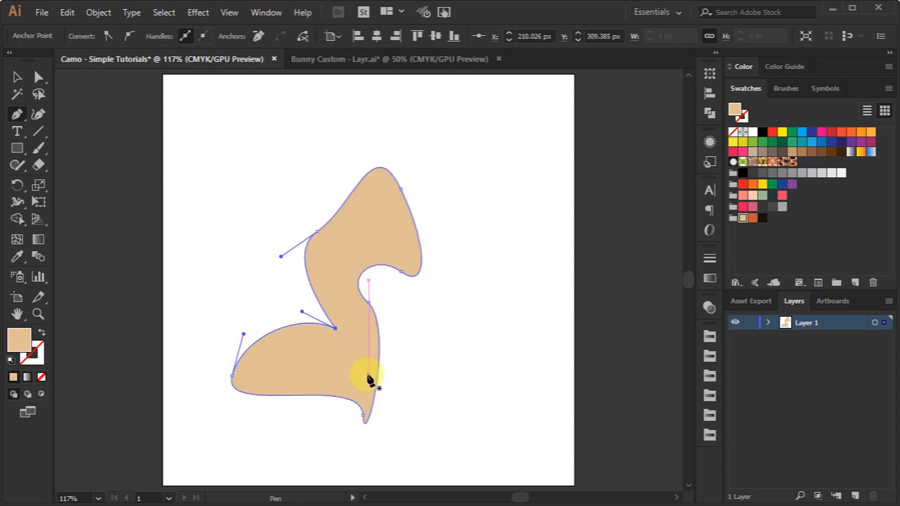
key("a")
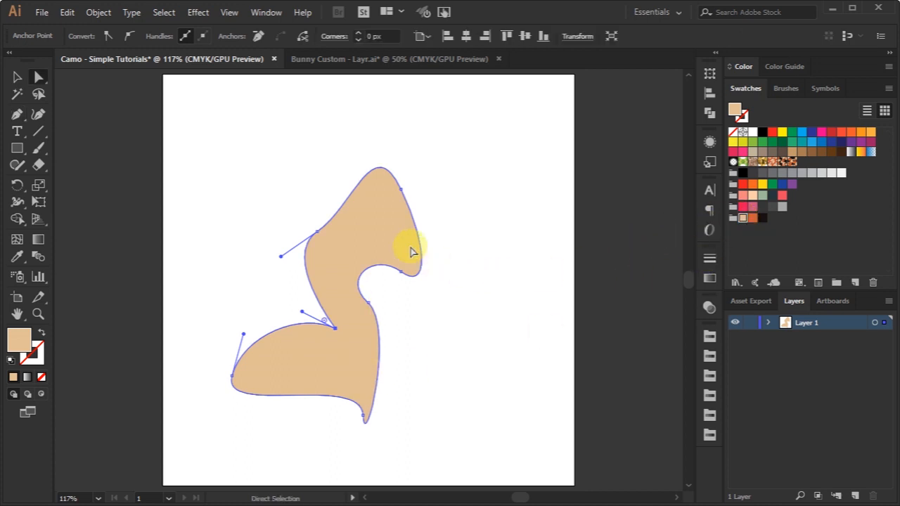
left_click(496, 273)
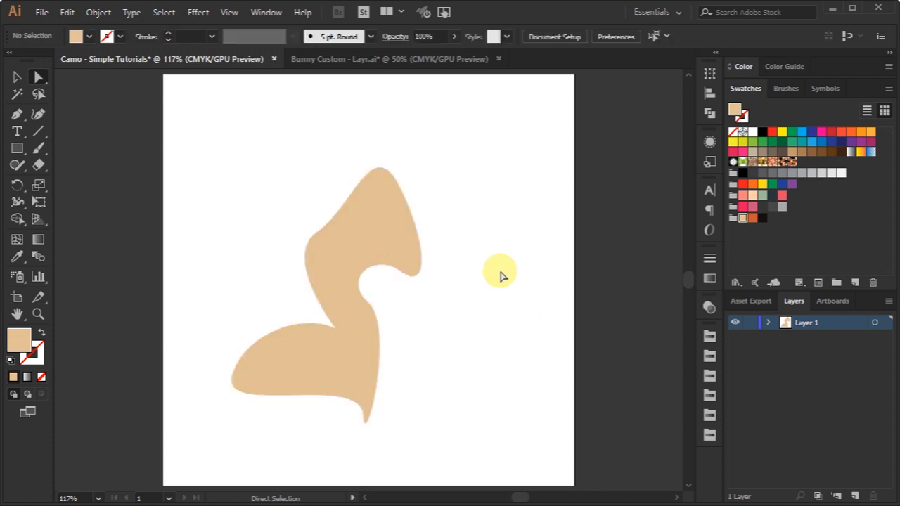
- Add a new layer and draw a large closed wavy Pen shape on it, overlapping the upper part of the tan blob
left_click(796, 391)
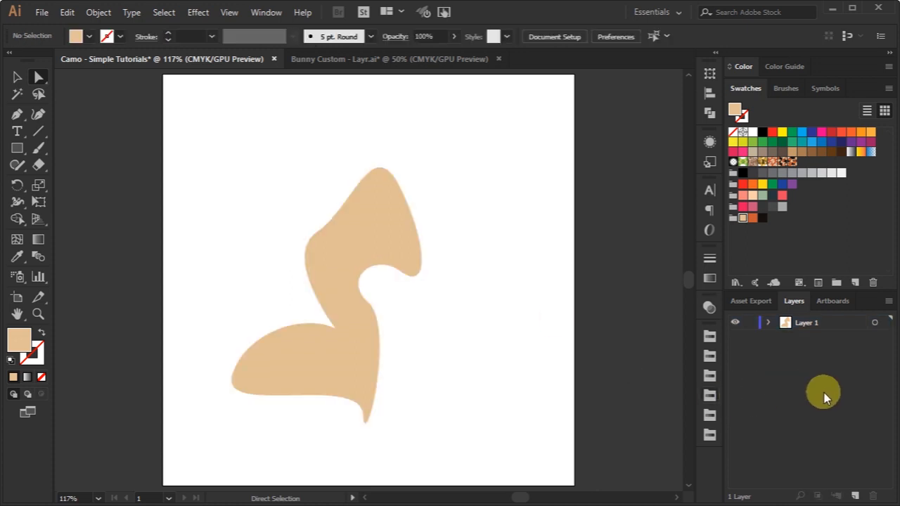
left_click(856, 496)
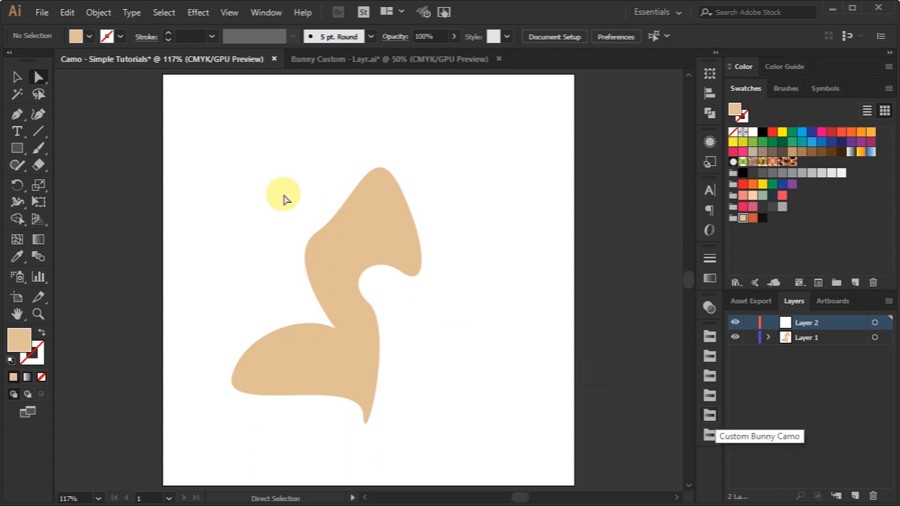
left_click(17, 114)
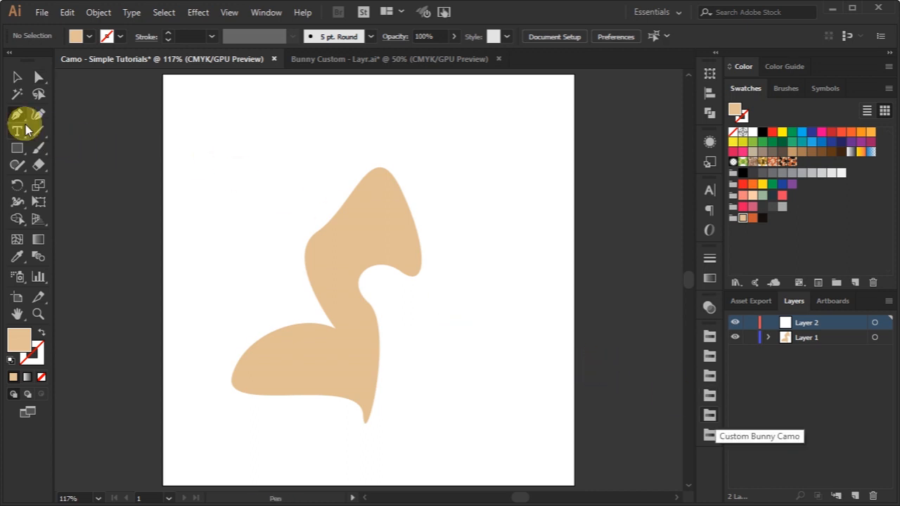
left_click(322, 242)
left_click_drag(293, 142, 360, 124)
left_click_drag(491, 181, 420, 241)
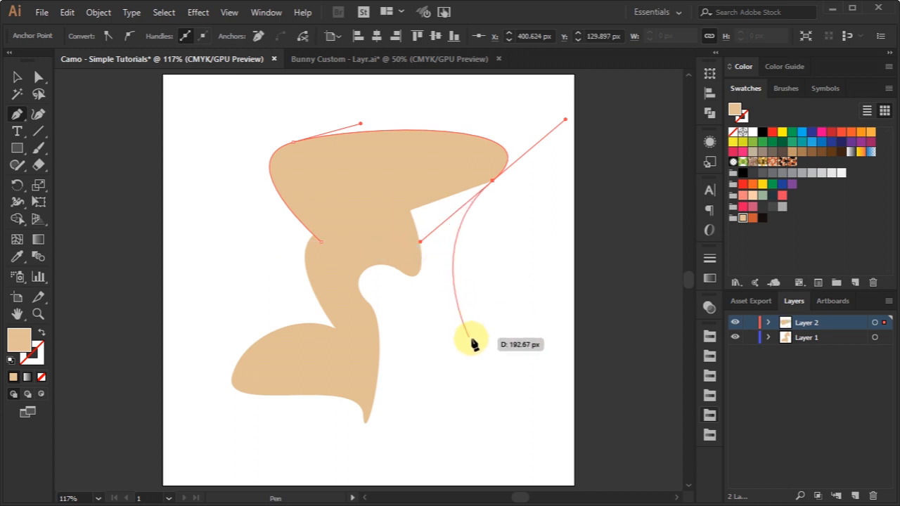
left_click_drag(485, 288, 521, 326)
left_click_drag(359, 343, 356, 316)
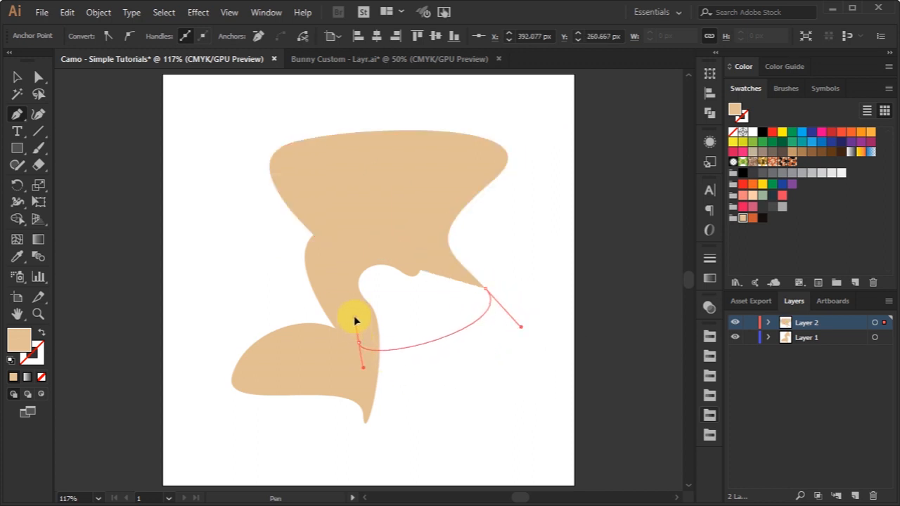
left_click(324, 247)
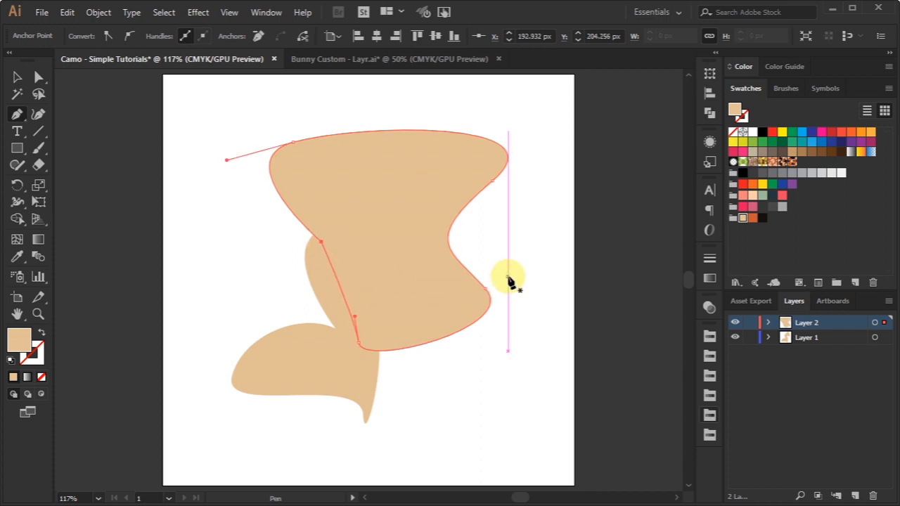
- Fill the new shape with the orange swatch from the tan-orange-black color group and move Layer 2 below Layer 1
key("a")
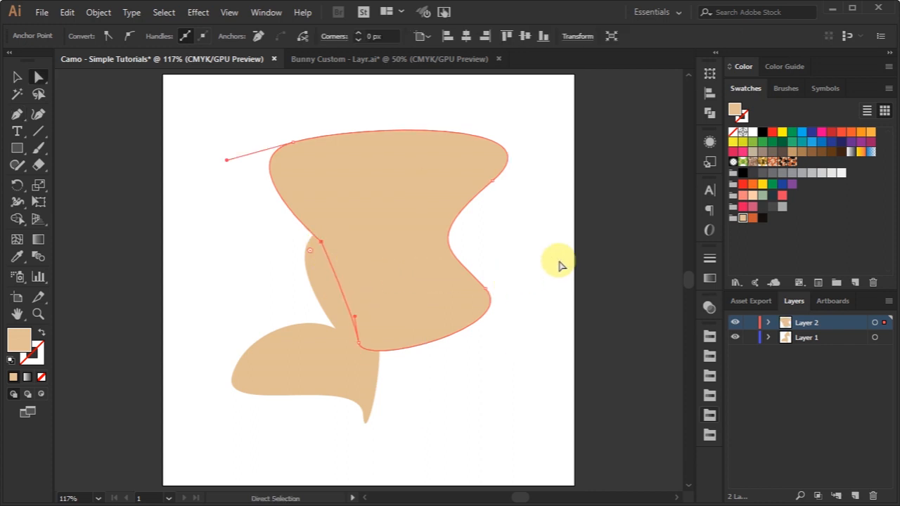
left_click(753, 219)
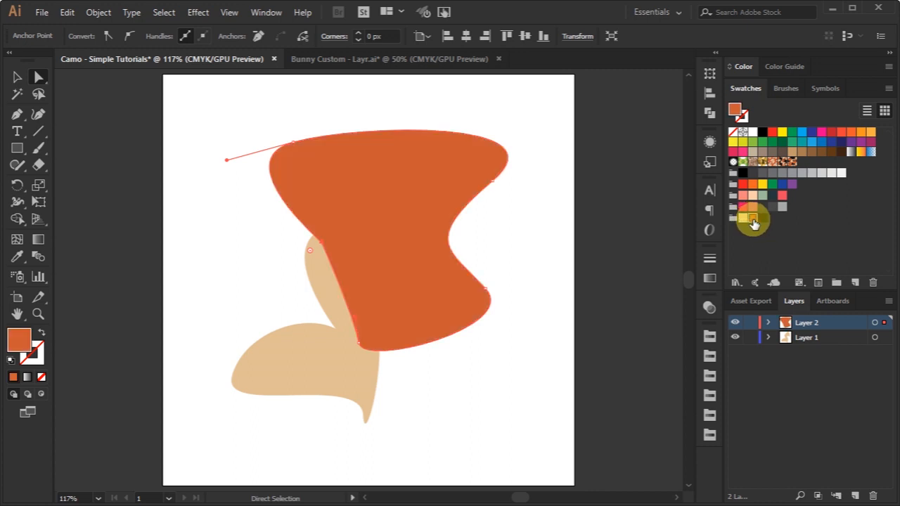
left_click_drag(828, 322, 829, 345)
left_click(616, 371)
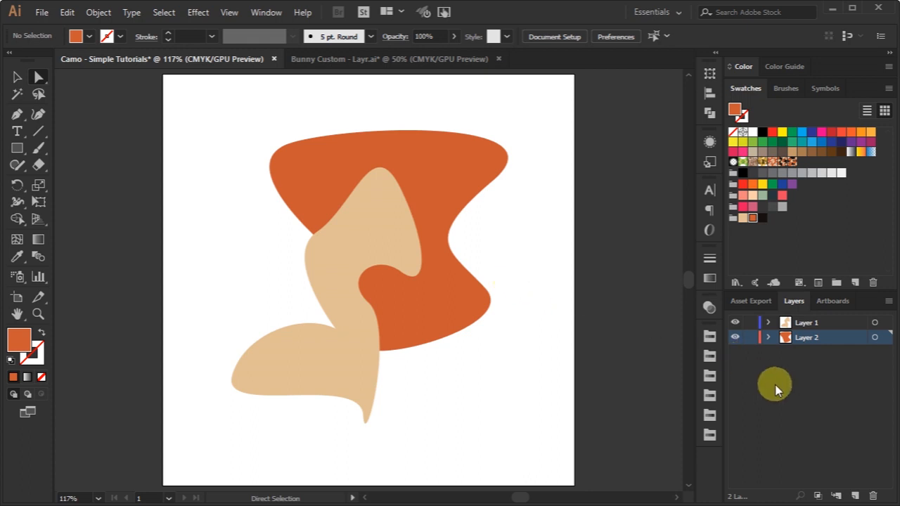
- Create another new layer and place it below Layer 2 at the bottom of the layer stack
left_click(816, 387)
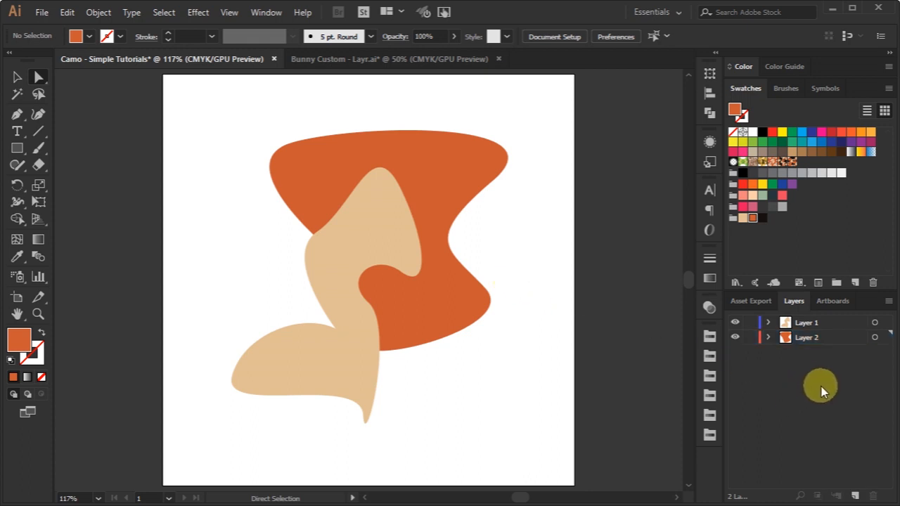
left_click(856, 497)
left_click_drag(831, 337, 834, 362)
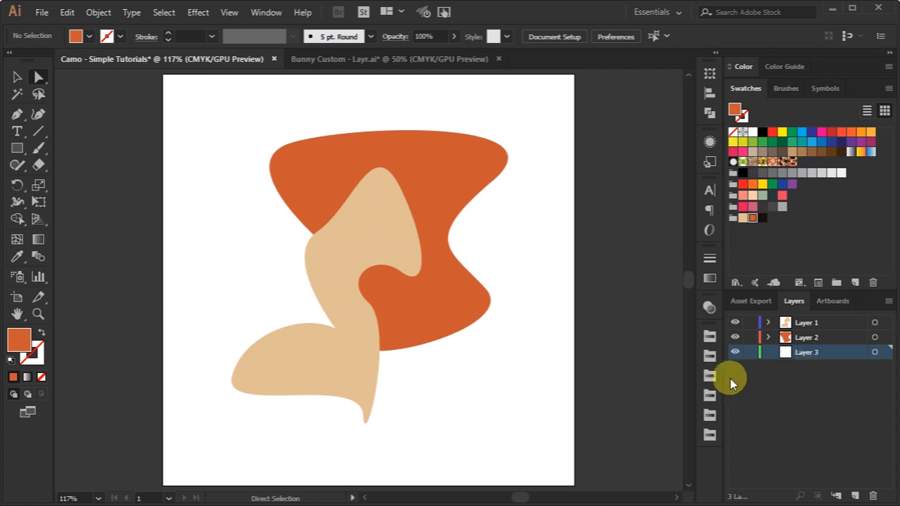
- Draw a closed, hooked blob with the Pen tool on Layer 3, left of the orange shape and overlapping the tan one
left_click(17, 116)
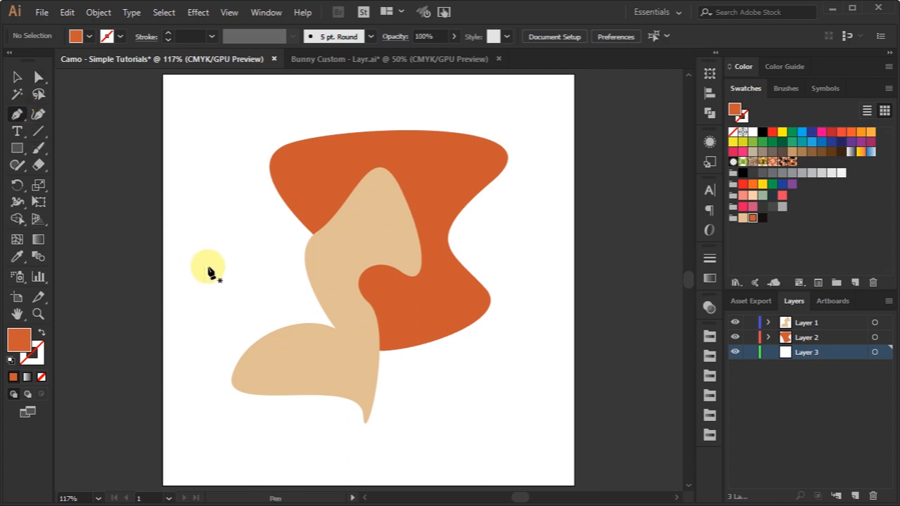
left_click(258, 356)
left_click_drag(194, 181, 266, 119)
left_click_drag(307, 169, 296, 213)
left_click_drag(241, 263, 227, 234)
left_click_drag(215, 270, 231, 285)
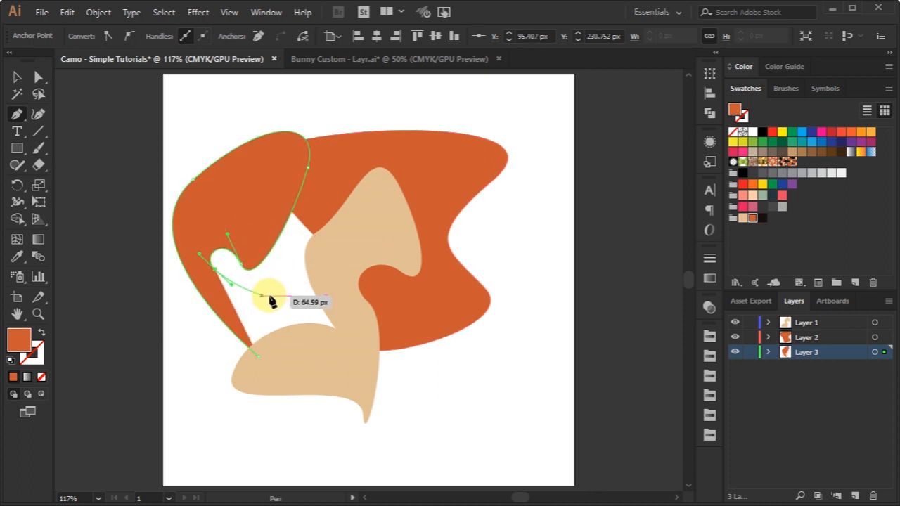
left_click_drag(313, 334, 262, 362)
left_click(258, 357)
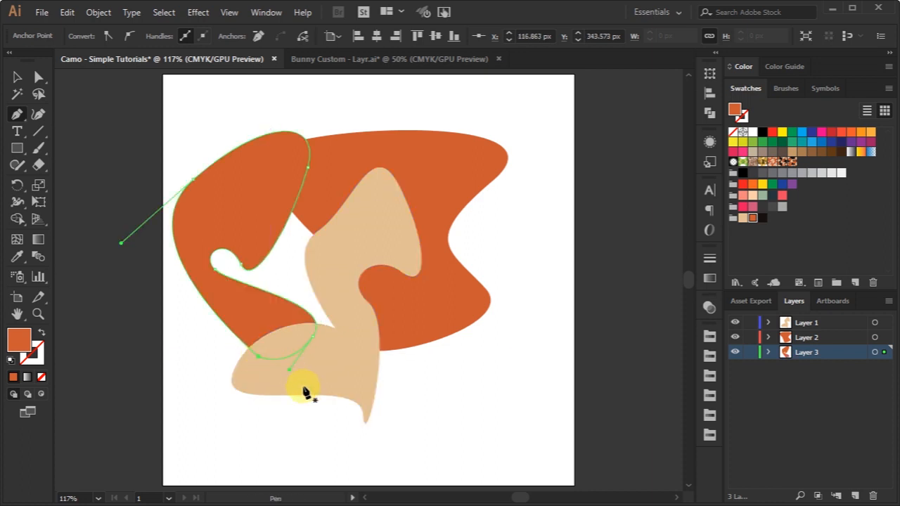
- Fill the hooked blob with the near-black swatch of the tan-orange-black color group and deselect it
key("a")
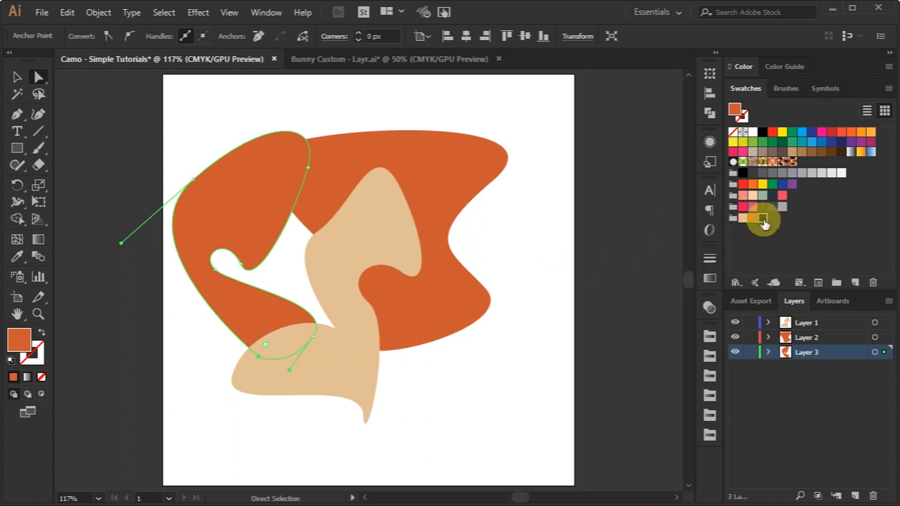
left_click(764, 221)
left_click(626, 315)
- Move the black blob slightly right and down toward the other shapes, and nudge the tan blob slightly up
left_click(252, 223)
mouse_move(243, 221)
left_mouse_down()
mouse_move(257, 225)
mouse_move(251, 232)
left_mouse_up()
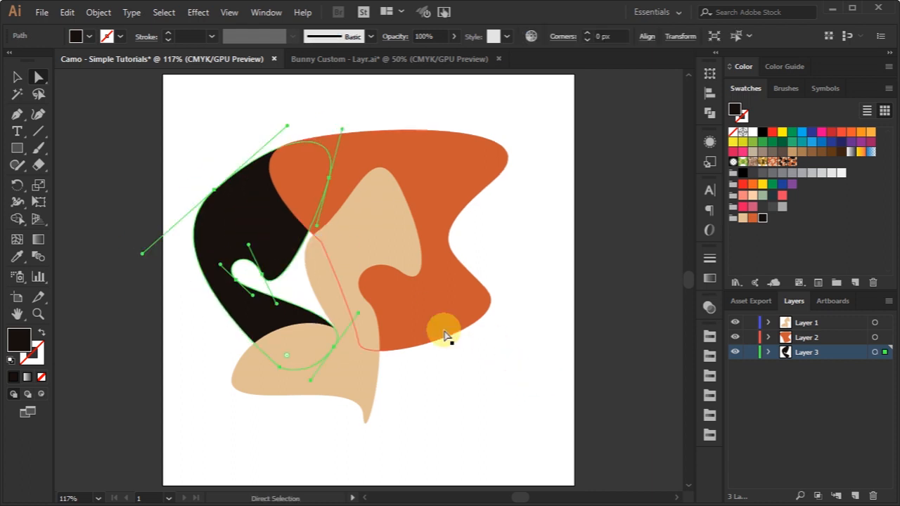
left_click(623, 337)
left_click_drag(346, 362, 345, 356)
left_click(581, 380)
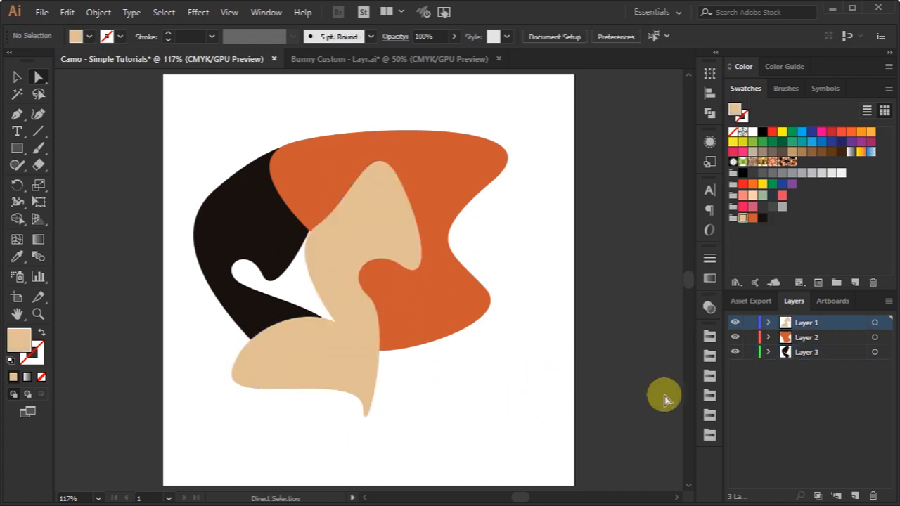
- Add a new layer and draw a rounded, roughly triangular Pen shape on it below the orange shape, overlapping the tan blob
left_click(797, 408)
left_click(855, 496)
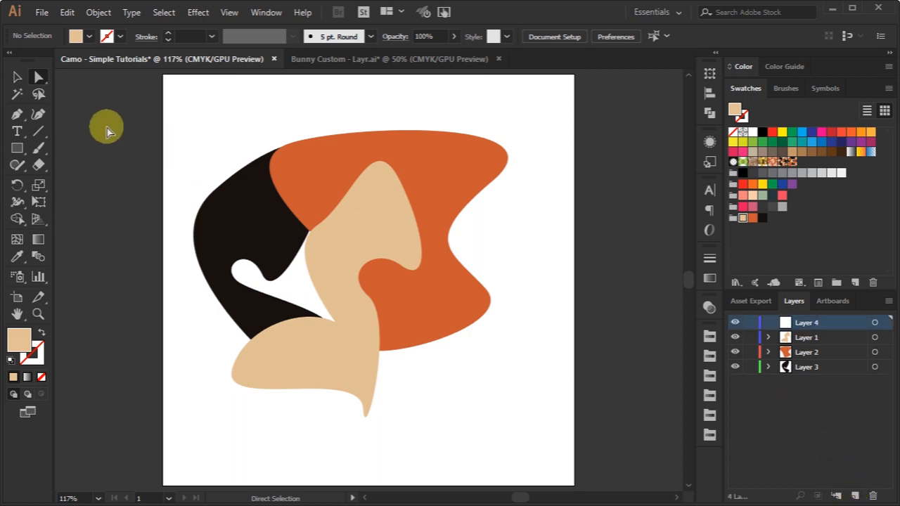
key("p")
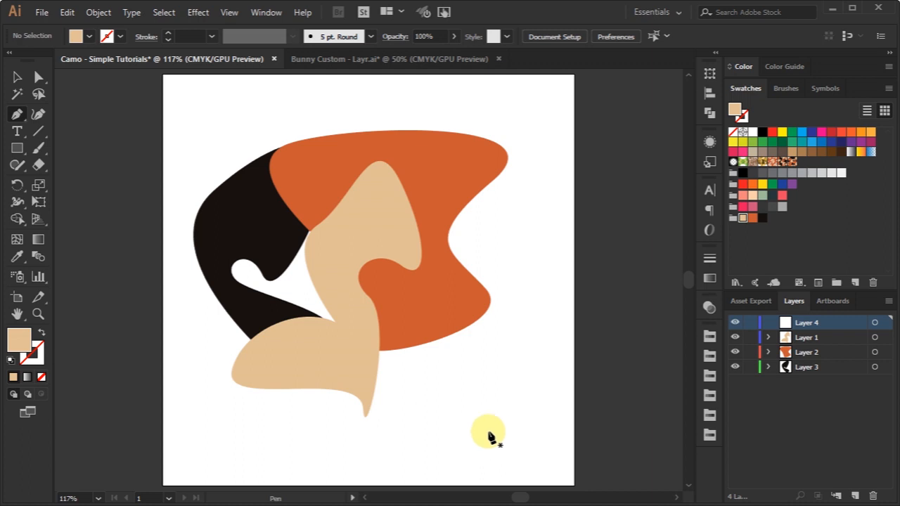
left_click(316, 370)
left_click_drag(323, 461, 407, 470)
left_click_drag(485, 404, 462, 361)
left_click_drag(407, 313, 378, 313)
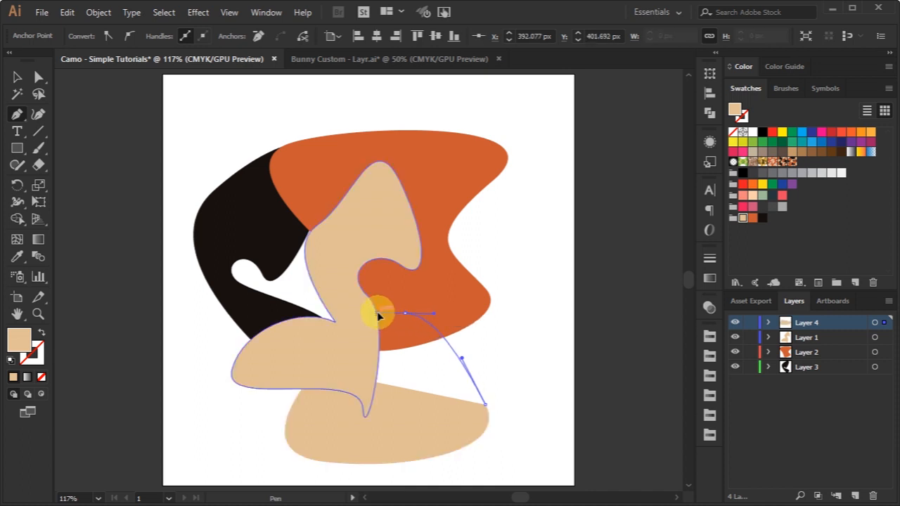
left_click(316, 367)
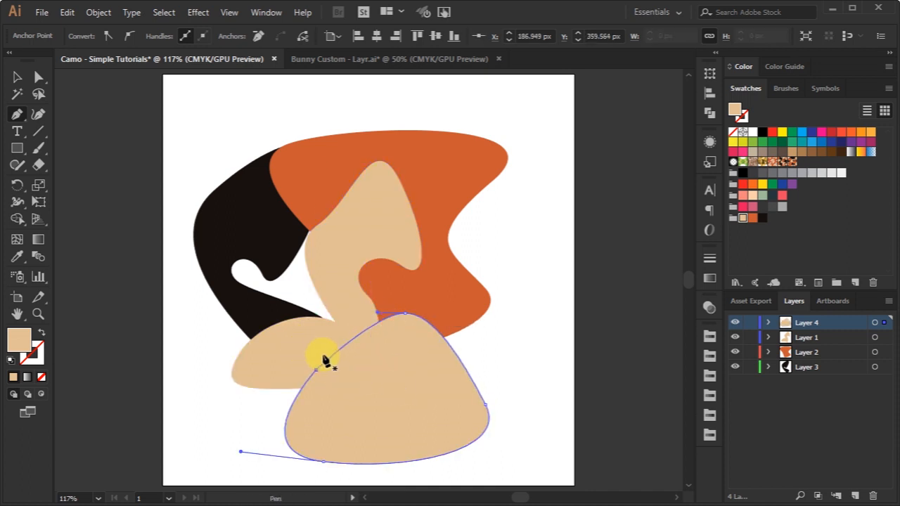
key("a")
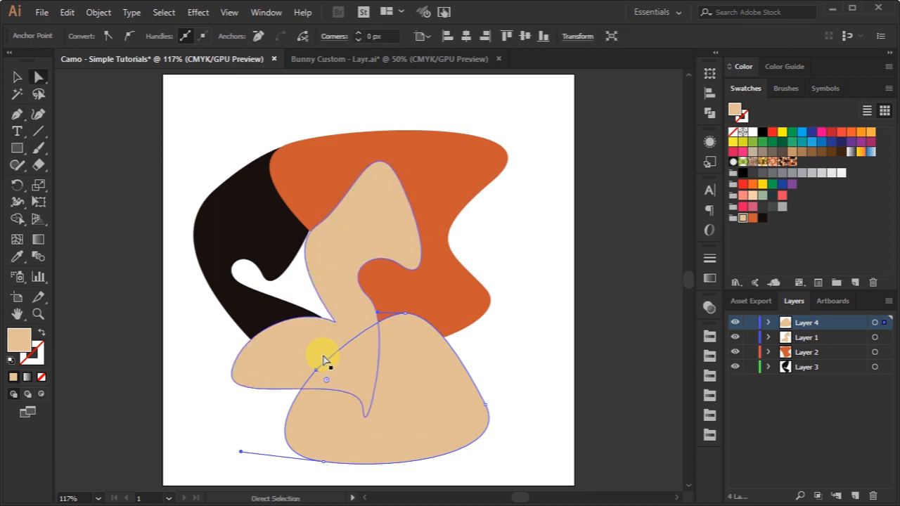
- Fill the rounded triangular shape with the dark gray swatch and move Layer 4 to the bottom of the layer stack
left_click(763, 207)
left_click_drag(824, 337, 823, 377)
left_click(626, 383)
- Move the dark gray shape up and slightly right, and shift the black blob slightly right
mouse_move(431, 418)
left_mouse_down()
mouse_move(450, 387)
mouse_move(428, 411)
left_mouse_up()
left_click(647, 422)
left_click_drag(250, 239, 260, 238)
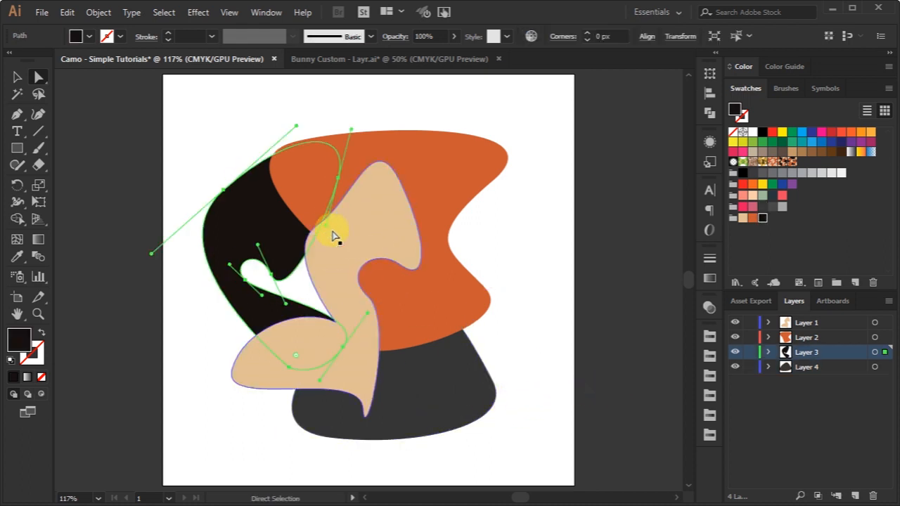
- Reflect the black blob horizontally and move it slightly left so it sits beside the orange and tan shapes
left_click(98, 12)
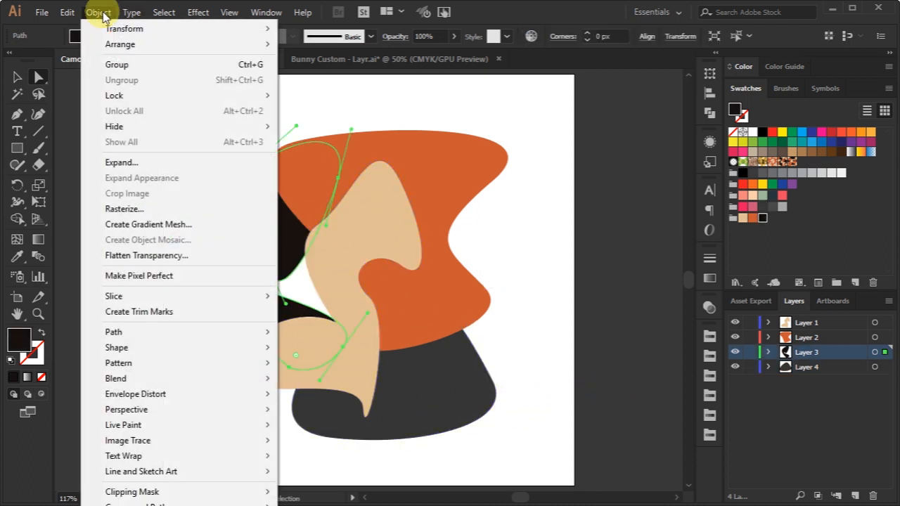
mouse_move(117, 28)
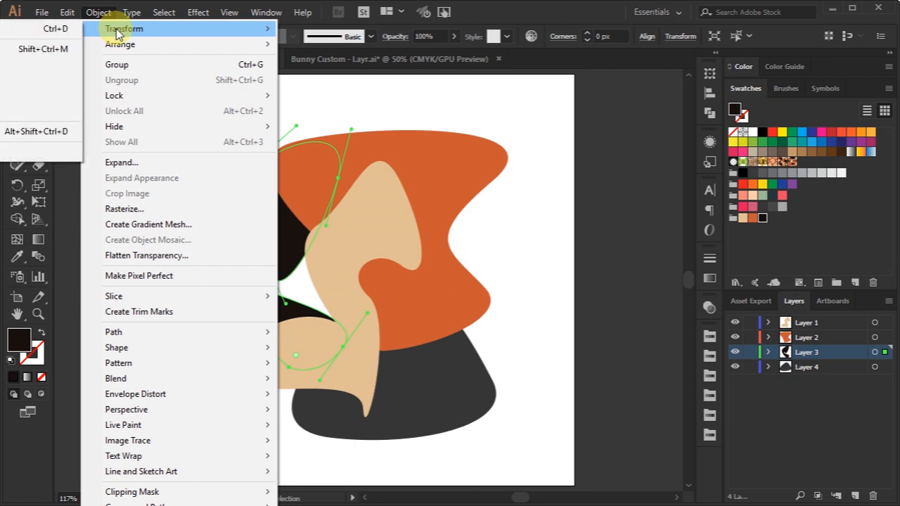
left_click(40, 82)
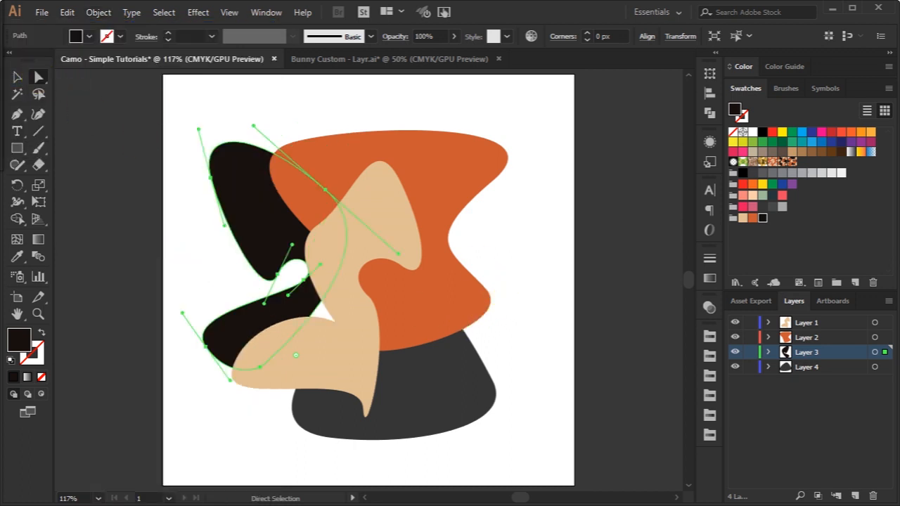
left_click(637, 270)
left_click_drag(277, 218, 230, 220)
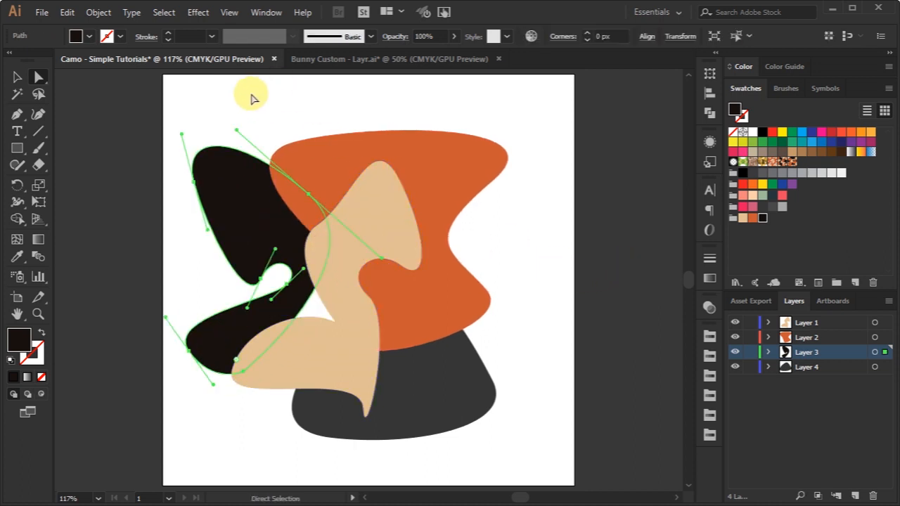
- Rotate the black blob slightly clockwise, nudge it into place behind the orange and tan shapes, and deselect it
left_click(17, 79)
left_click_drag(335, 140, 359, 170)
mouse_move(247, 233)
left_mouse_down()
mouse_move(266, 251)
mouse_move(243, 239)
left_mouse_up()
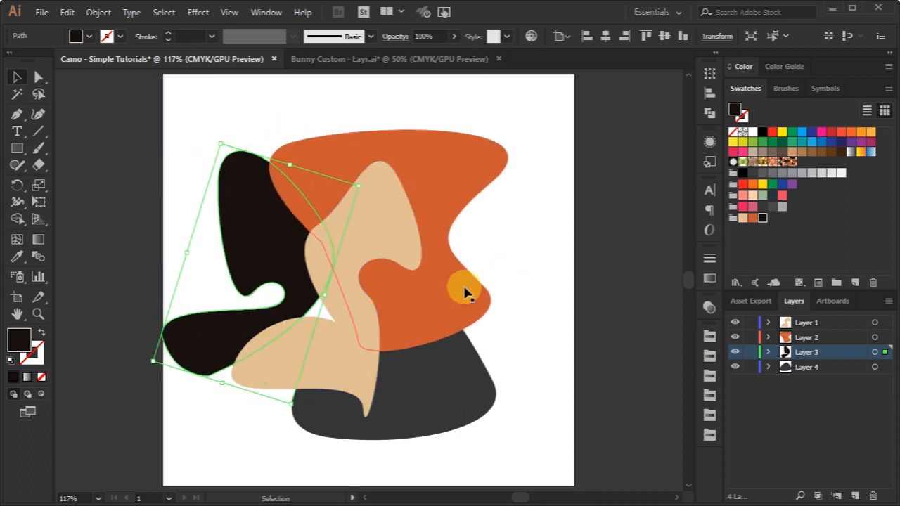
left_click(609, 337)
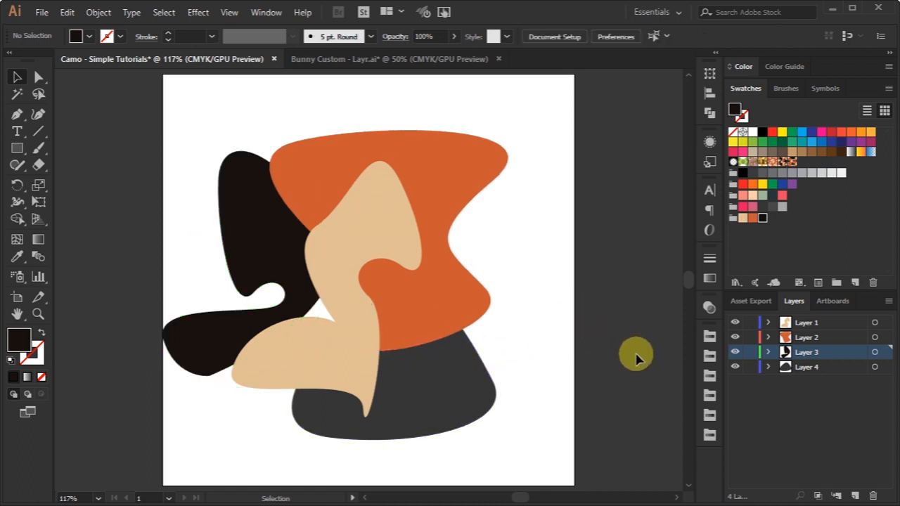
- Nudge the black blob slightly right, then rotate the orange shape counterclockwise and shift it toward the artboard's upper right
left_click_drag(215, 345, 230, 348)
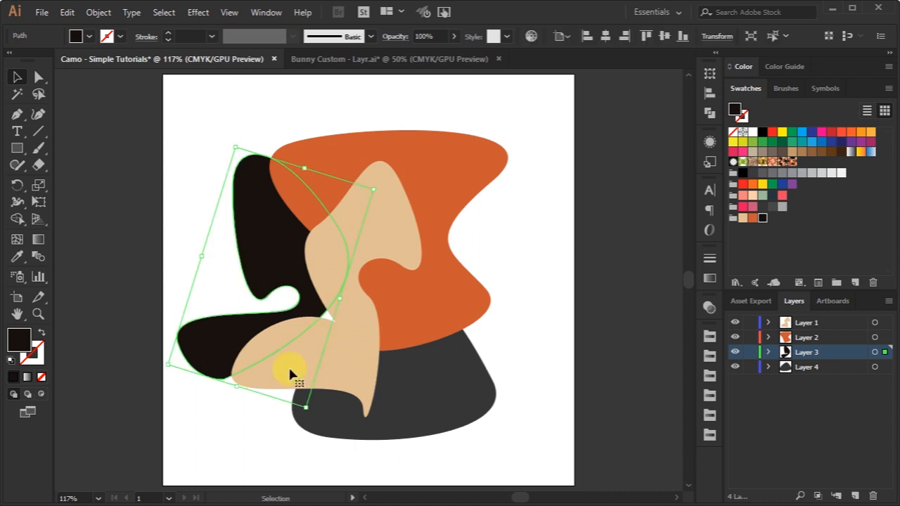
left_click(614, 362)
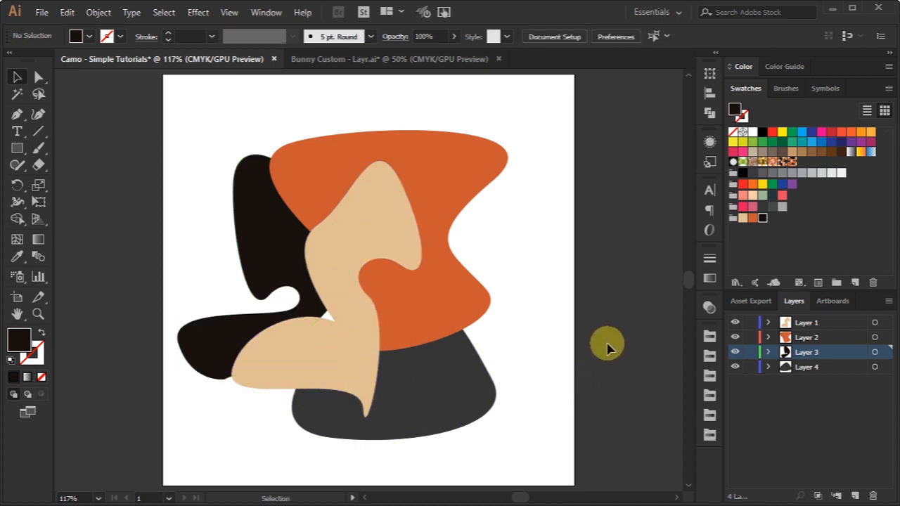
left_click(450, 295)
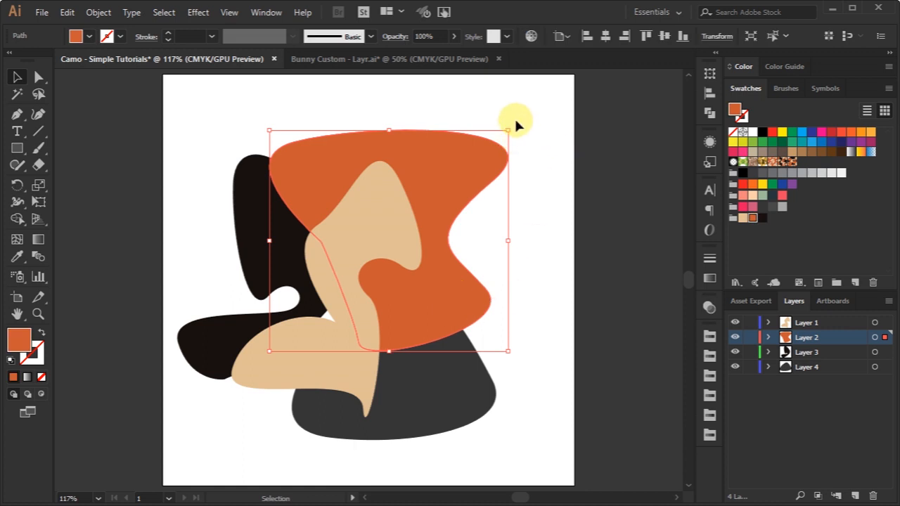
left_click_drag(517, 125, 429, 102)
left_click_drag(418, 149, 454, 141)
left_click(619, 331)
- Fine-tune the arrangement by moving the dark gray shape slightly down, the black blob slightly left, and the tan shape slightly right and up
left_click_drag(418, 415, 426, 431)
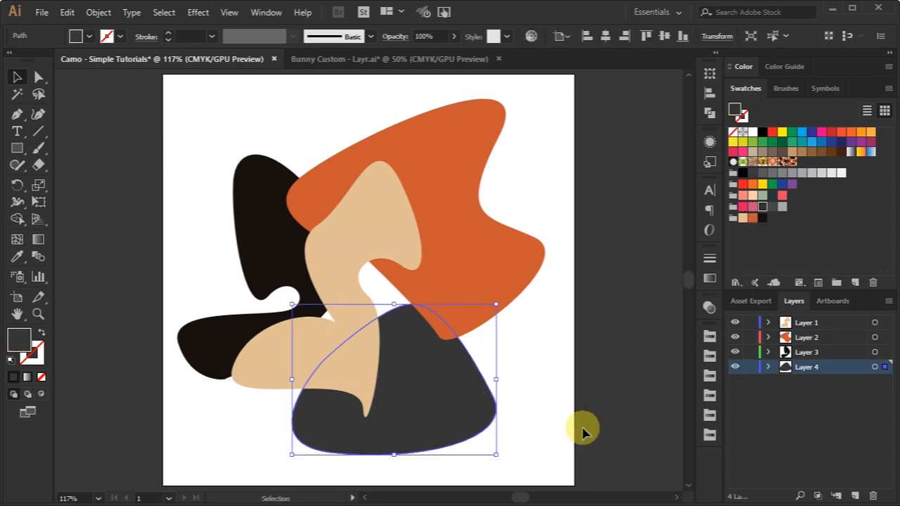
left_click(630, 384)
left_click_drag(276, 248, 258, 249)
left_click_drag(362, 351, 377, 349)
left_click(609, 384)
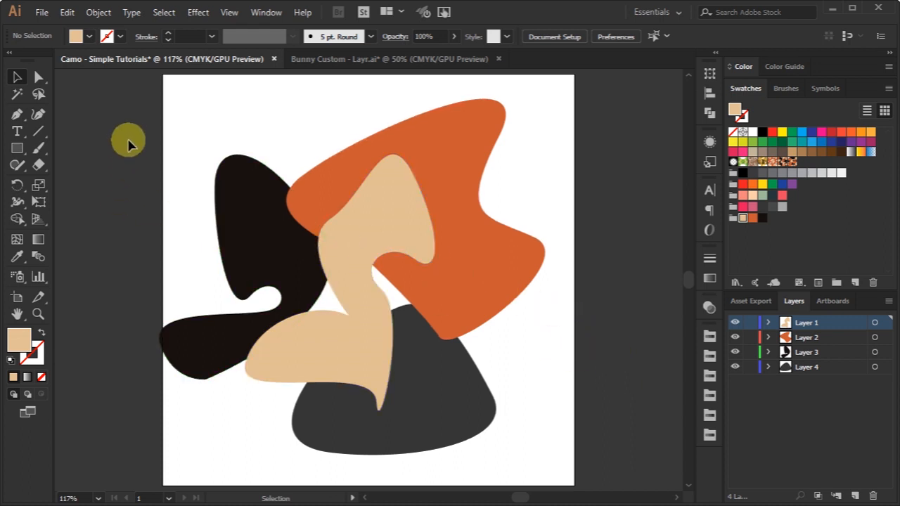
- Select all four shapes, shift them slightly right toward the artboard's middle, and scale them down proportionally about their centre
left_click_drag(89, 99, 610, 461)
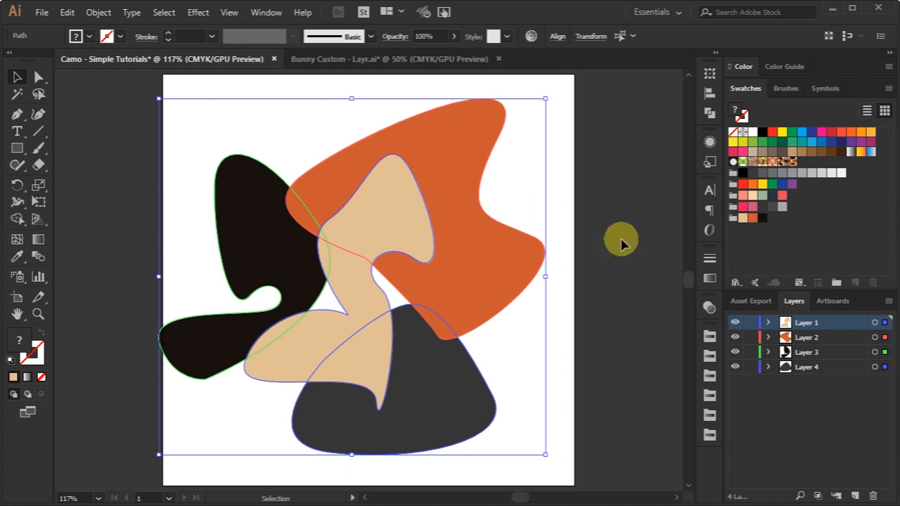
left_click(627, 256)
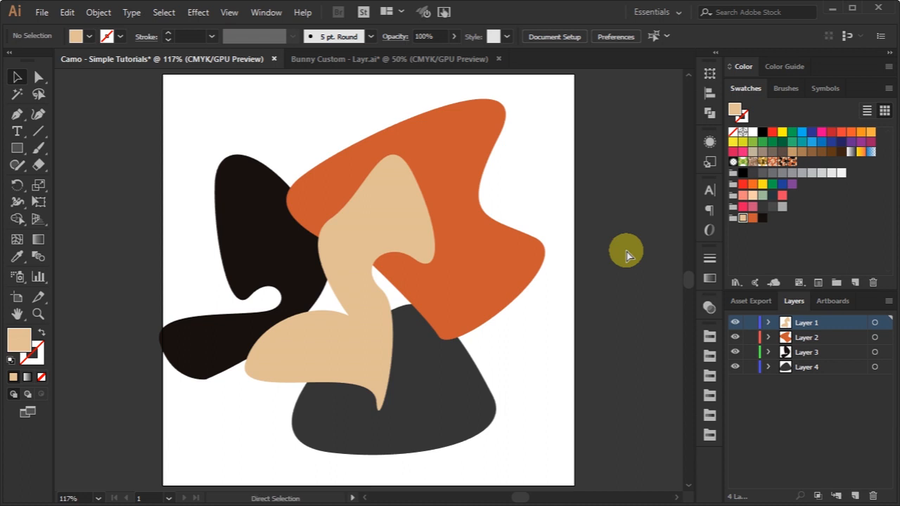
key("ctrl+a")
left_click(623, 241)
left_click_drag(597, 132, 116, 478)
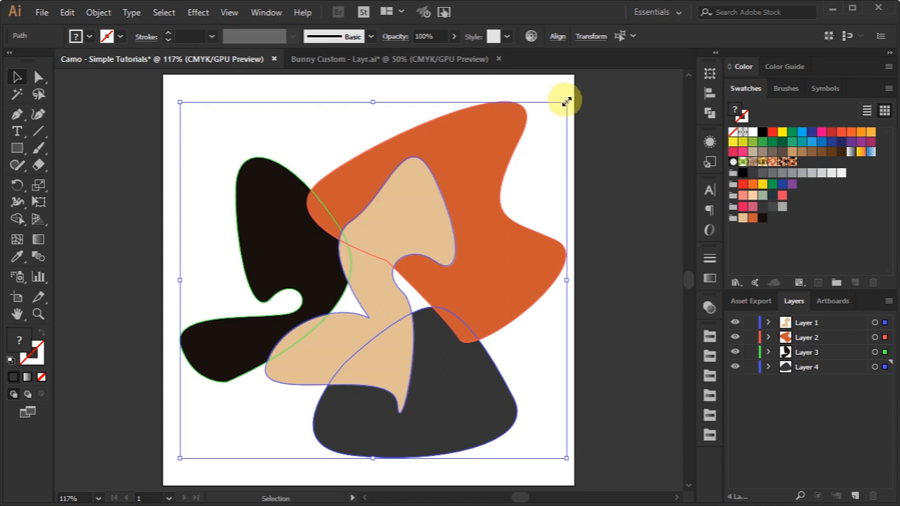
left_click_drag(567, 103, 503, 142)
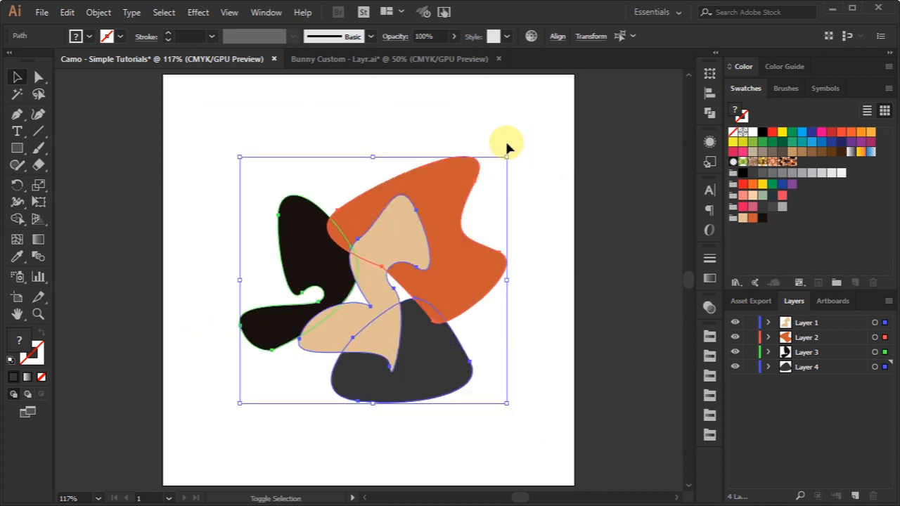
- Make a new pattern from the four selected shapes and place its options beside the artwork
left_click(98, 14)
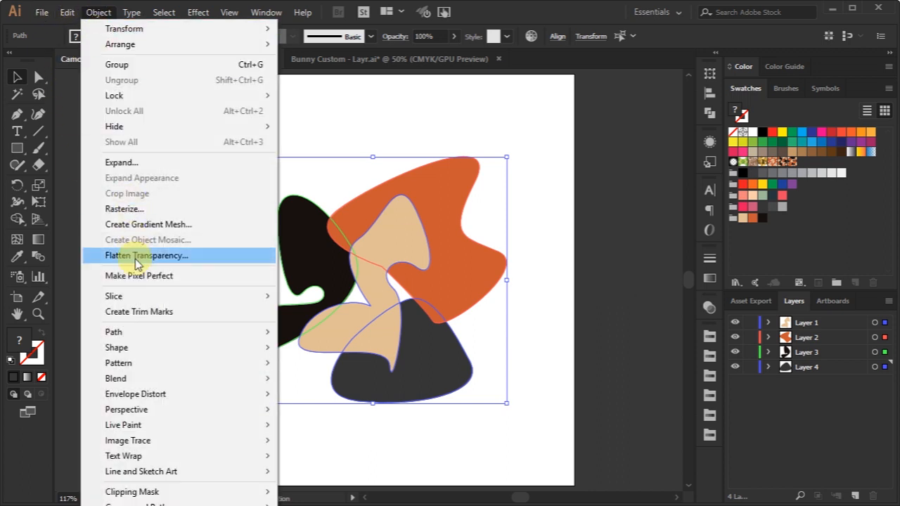
mouse_move(156, 363)
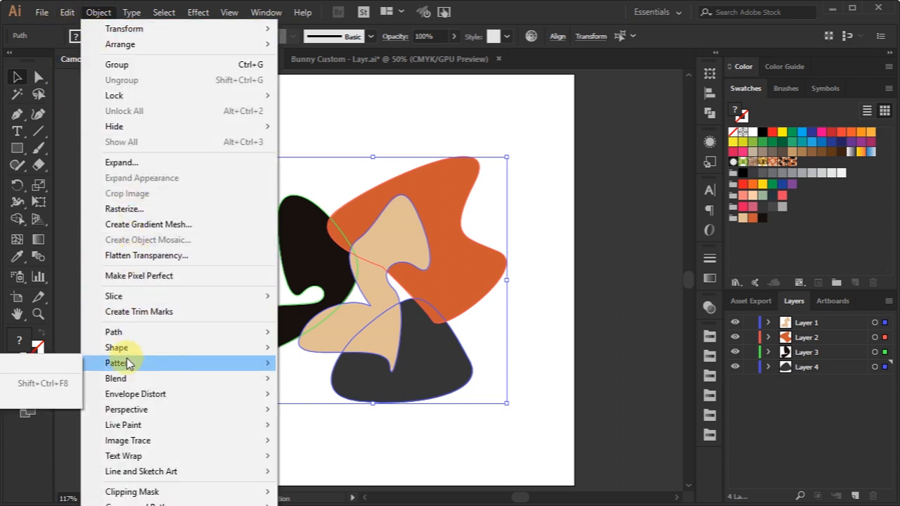
left_click(36, 362)
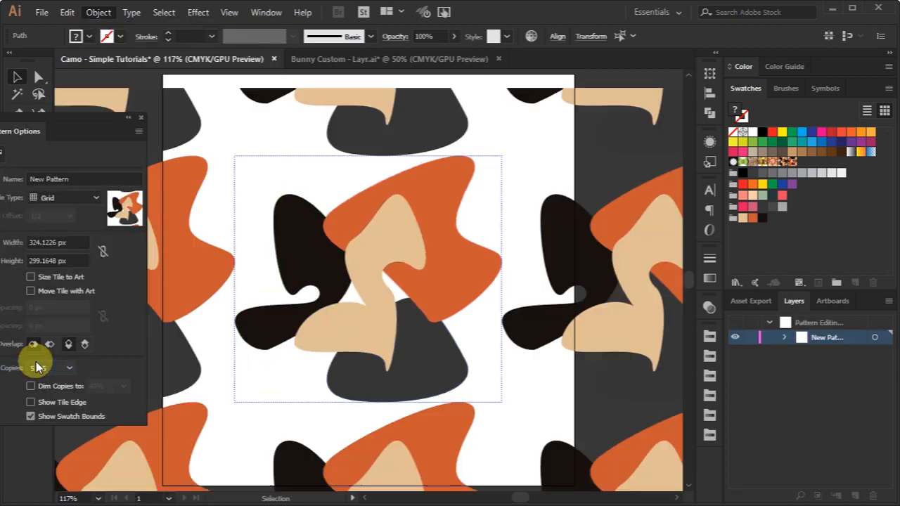
left_click_drag(65, 115, 145, 98)
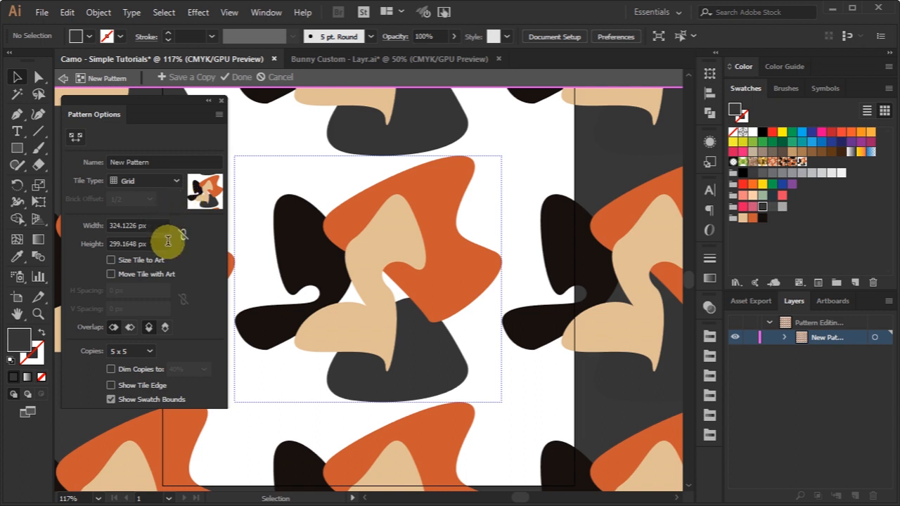
- Try the Brick by Row, Brick by Column and Hex by Row tile types, and set the pattern's tile type to Hex by Column
left_click(174, 180)
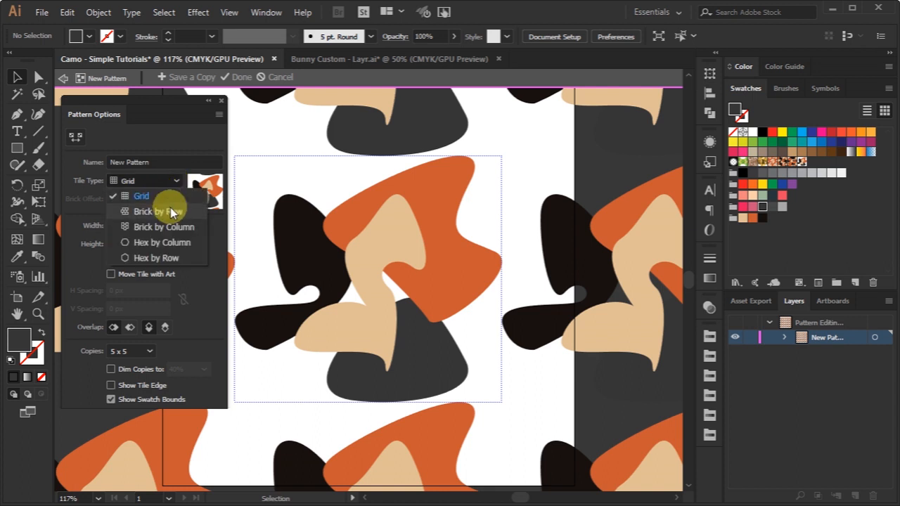
left_click(170, 209)
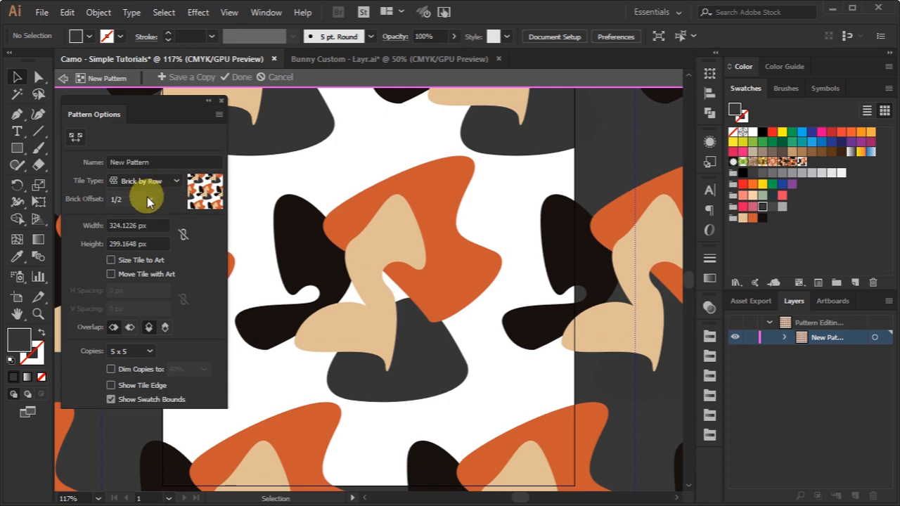
left_click(169, 181)
left_click(164, 223)
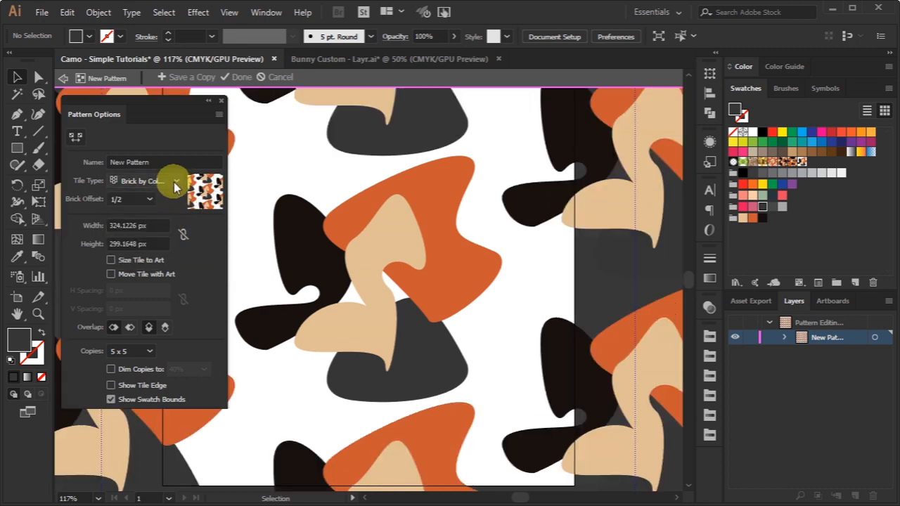
left_click(174, 180)
left_click(166, 243)
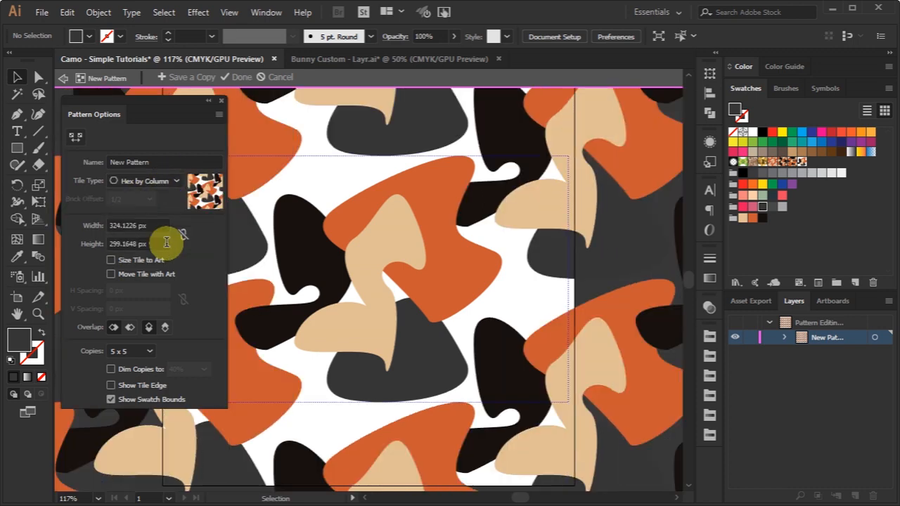
left_click(176, 181)
left_click(171, 258)
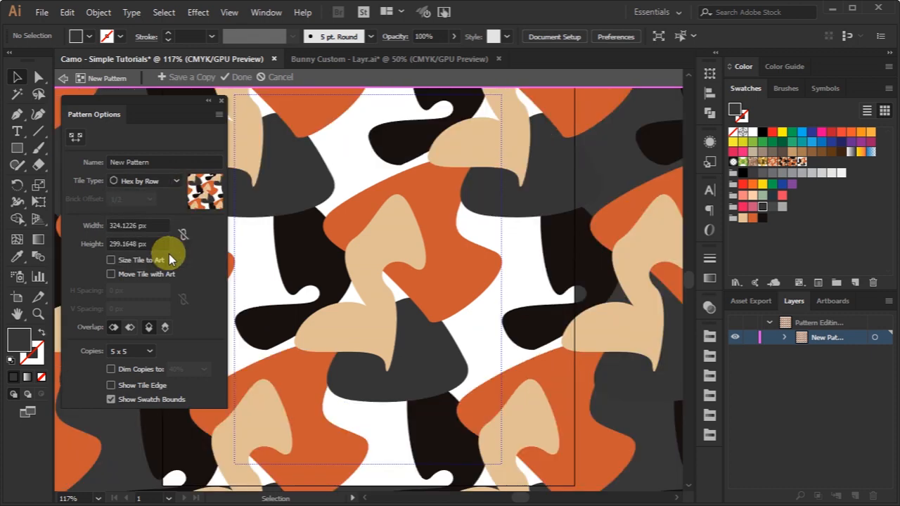
left_click(180, 181)
left_click(178, 244)
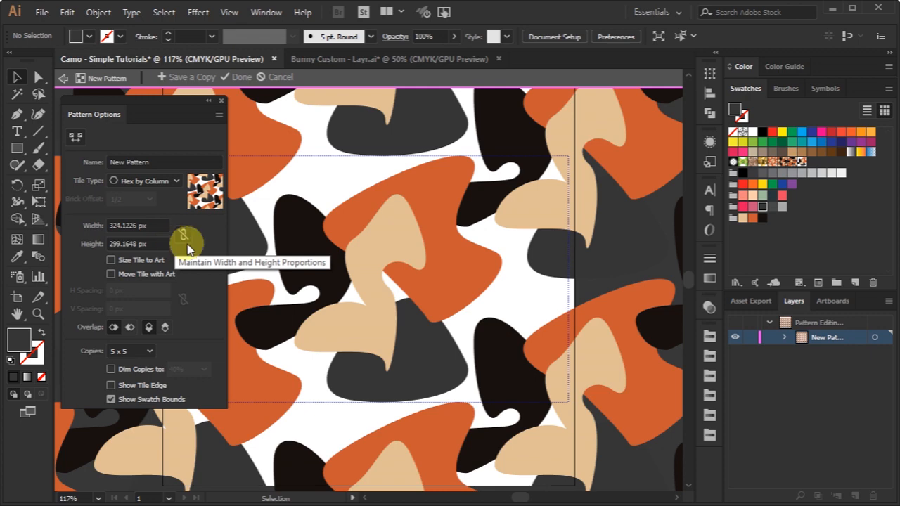
- Preview the repeating pattern with its copies dimmed to 40%, and turn the dimming off again
scroll(345, 251, "down", 4)
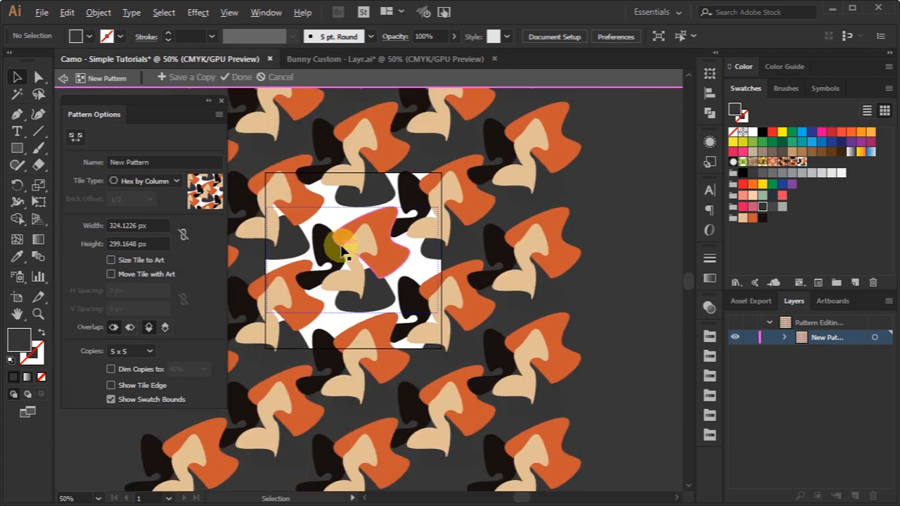
scroll(342, 349, "down", 1)
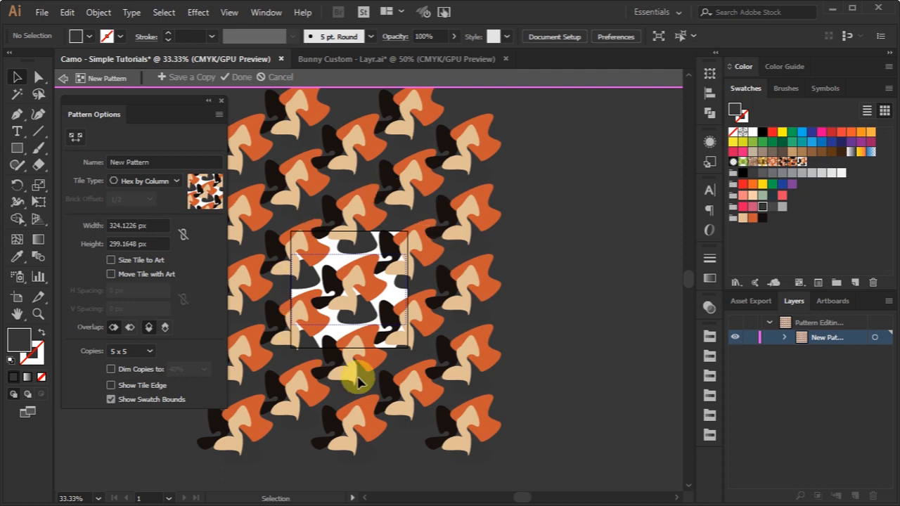
left_click(111, 370)
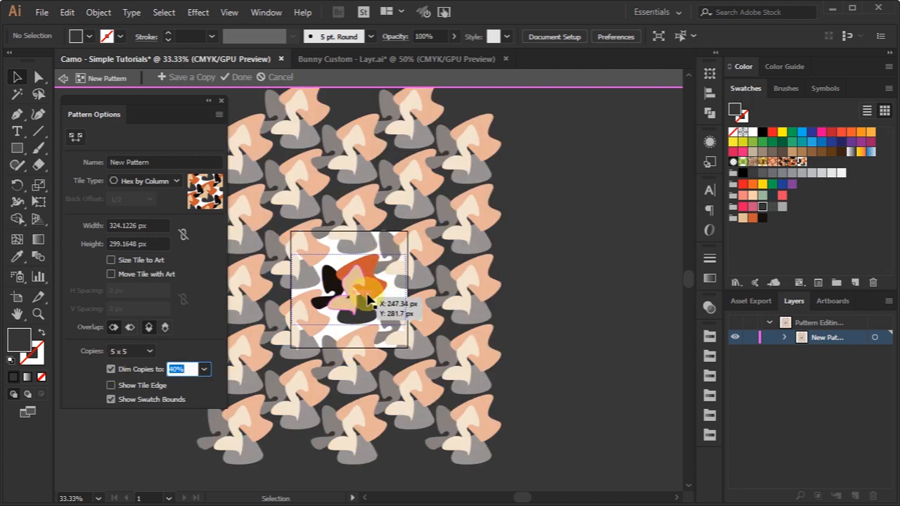
key("ctrl+1")
scroll(362, 291, "down", 2)
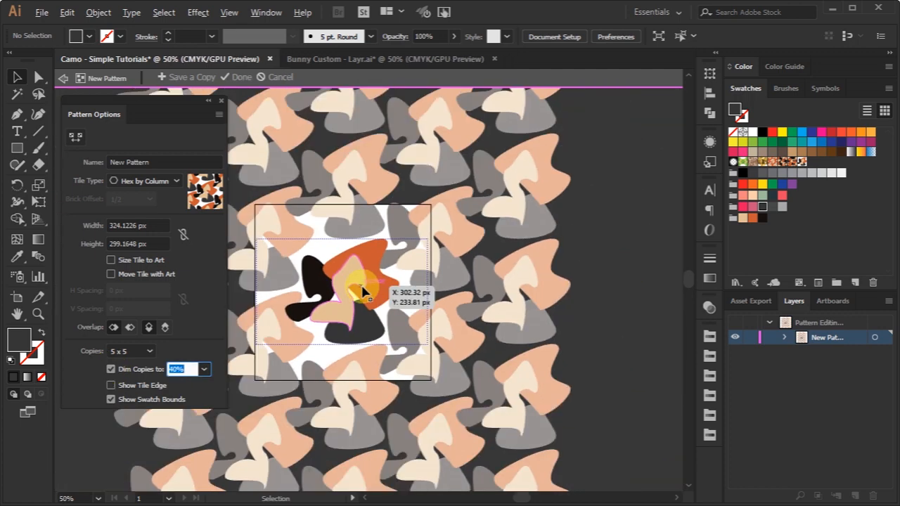
left_click(110, 370)
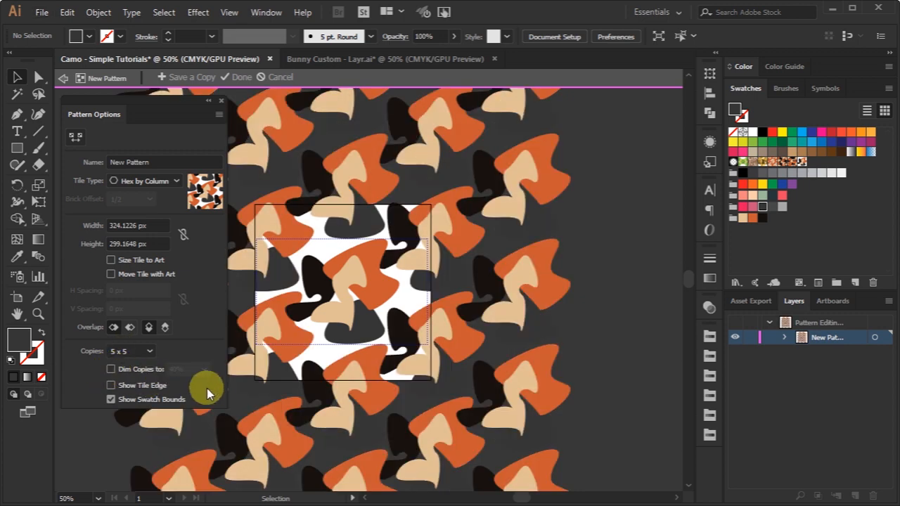
- Try showing 1 x 1, 3 x 5 and 3 x 1 pattern copies, and restore the 5 x 5 setting
left_click(152, 355)
left_click(146, 371)
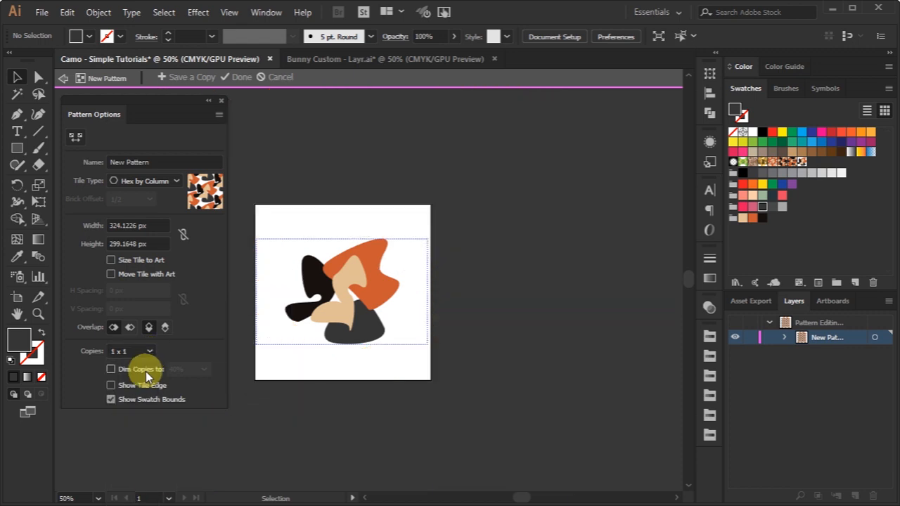
left_click(159, 351)
left_click(145, 476)
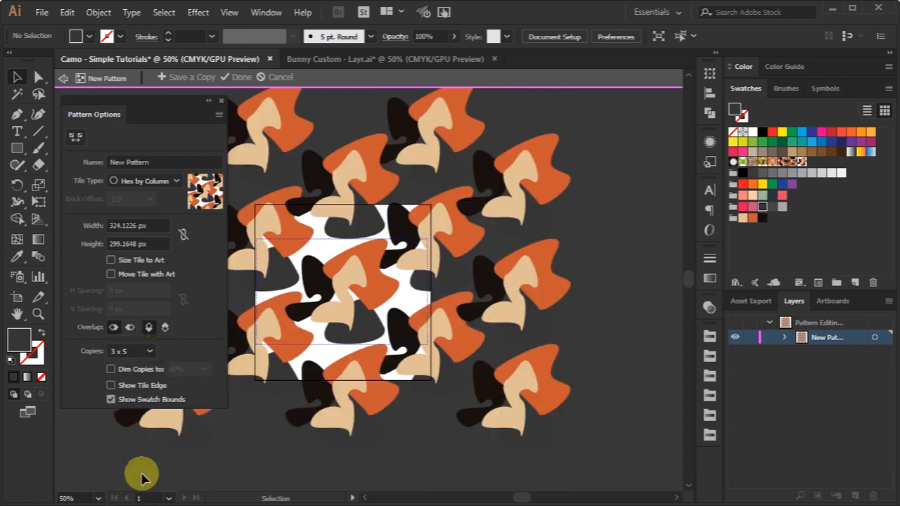
left_click(150, 351)
left_click(141, 464)
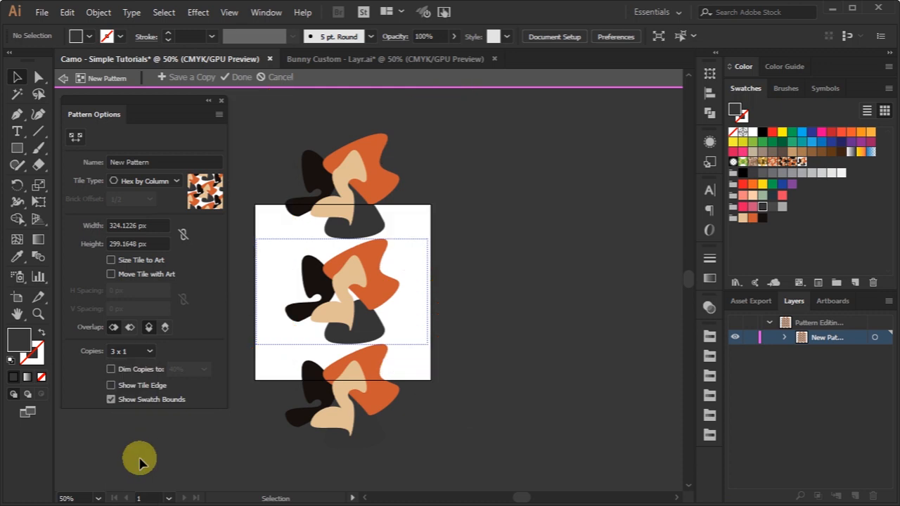
left_click(148, 352)
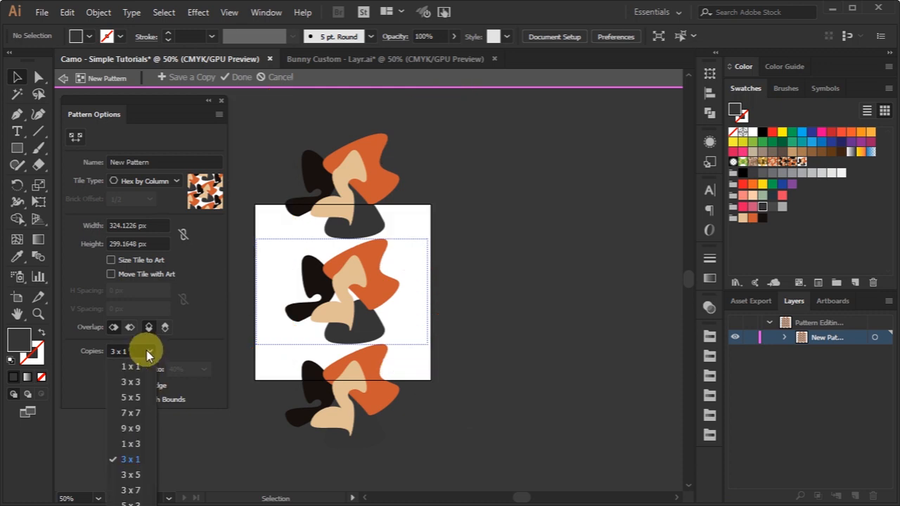
left_click(134, 398)
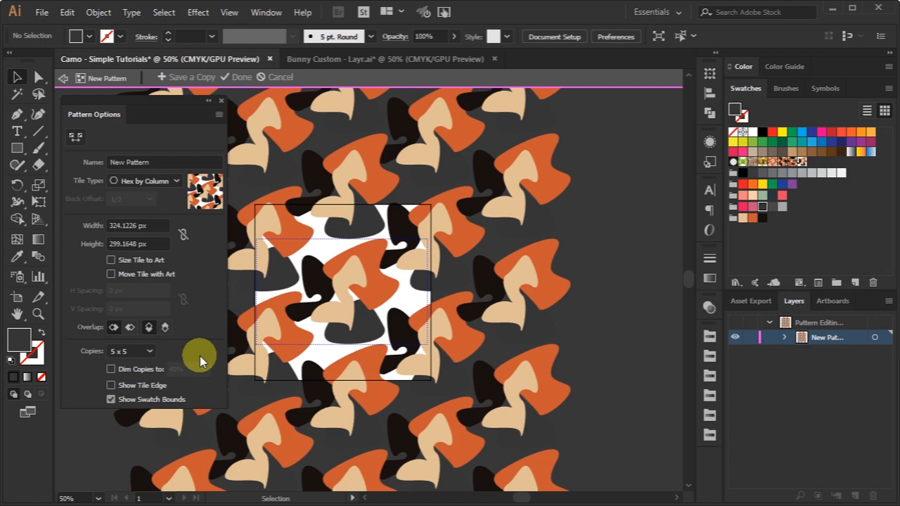
- Name the pattern Custom Camo #1
left_click(164, 162)
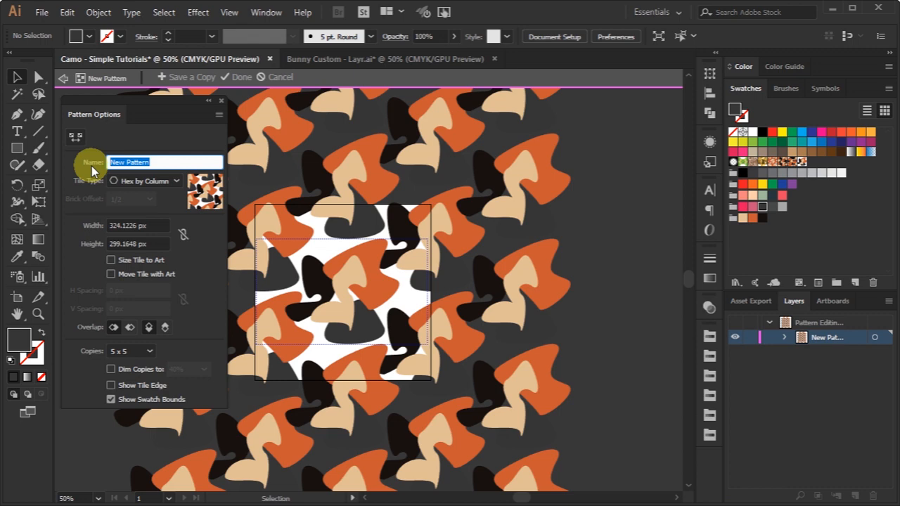
type("Cu")
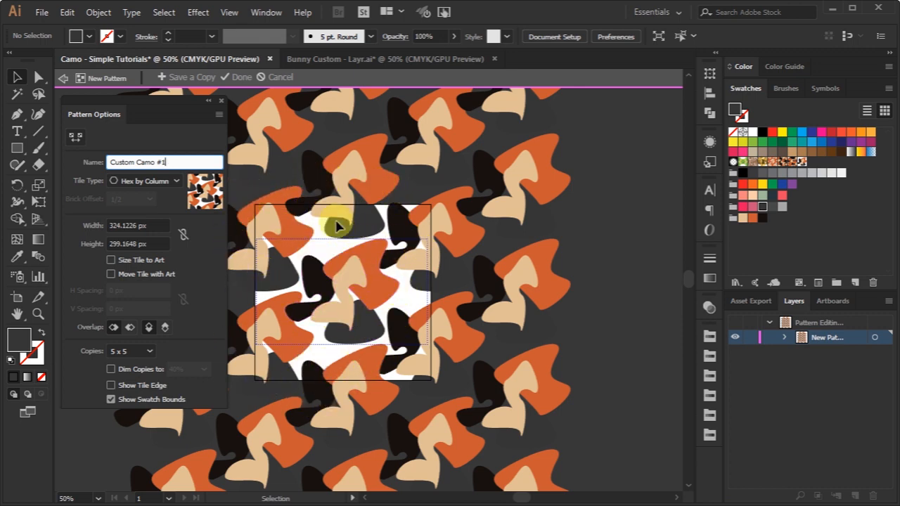
- Shrink the hexagonal tile with the Pattern Tile tool to about 257 x 227 px so the copies overlap, and finish pattern editing
left_click(74, 139)
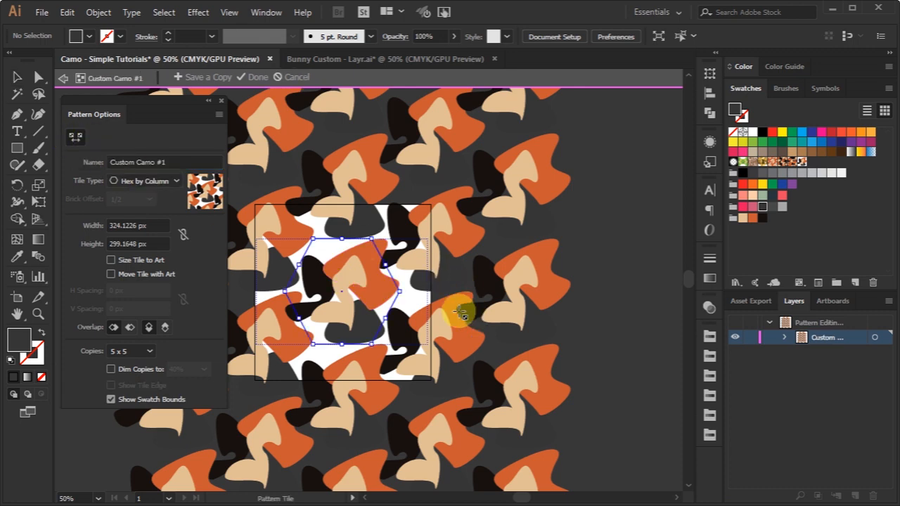
left_click_drag(398, 295, 373, 293)
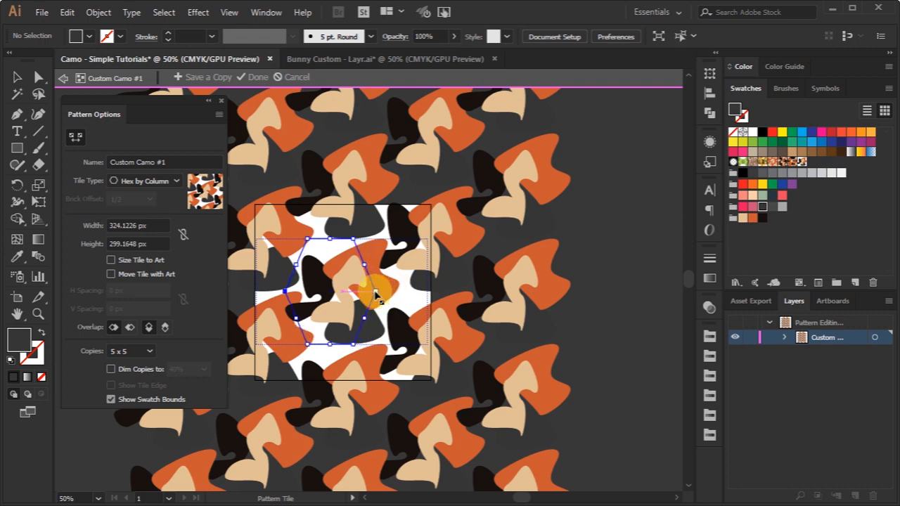
left_click_drag(331, 243, 325, 260)
left_click_drag(328, 345, 329, 340)
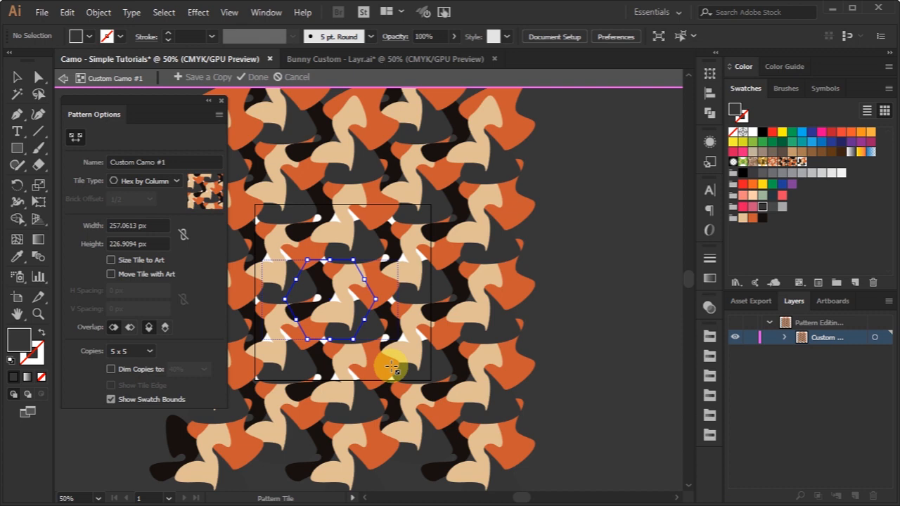
left_click(254, 83)
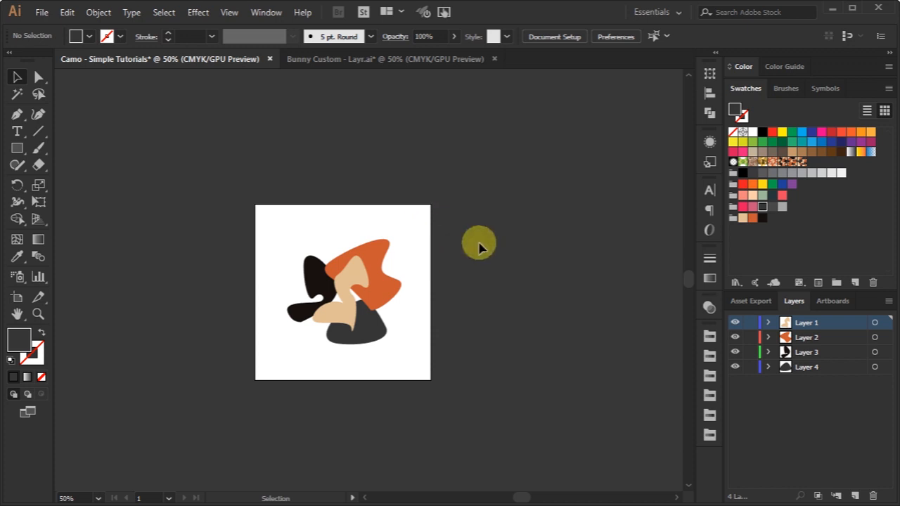
- Select the new camo pattern swatch and save the document's swatches as a swatch library file named Custom Camo #1
left_click(804, 163)
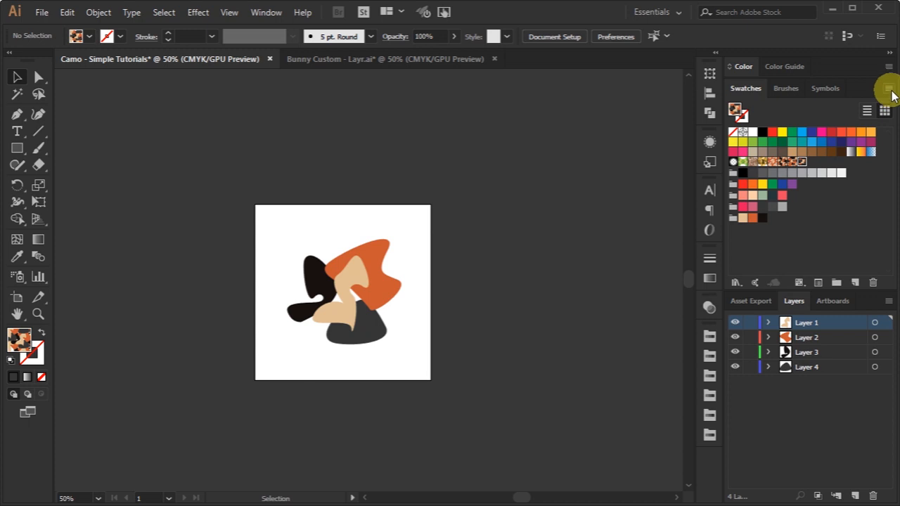
left_click(741, 285)
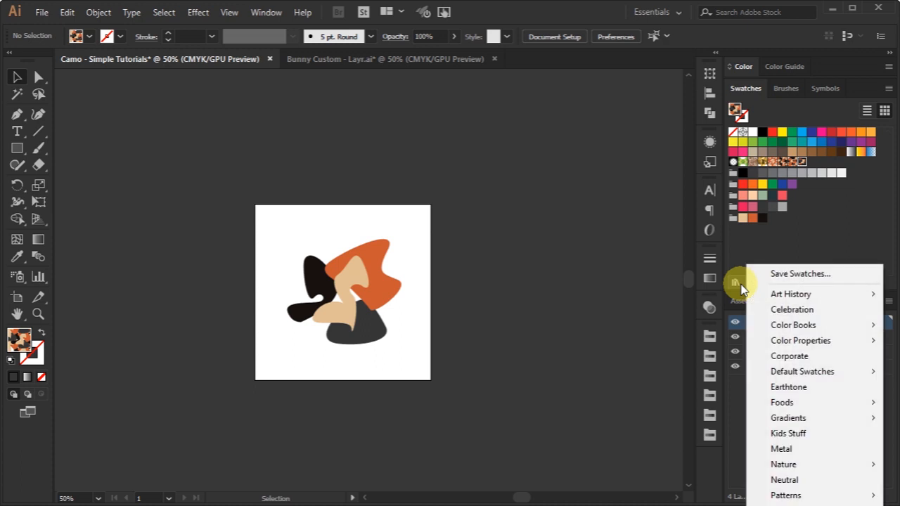
left_click(783, 274)
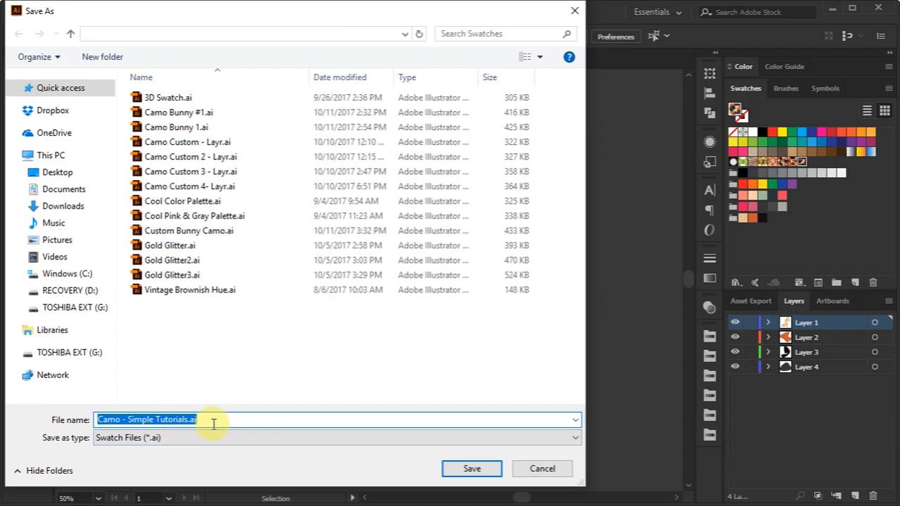
type("Camo")
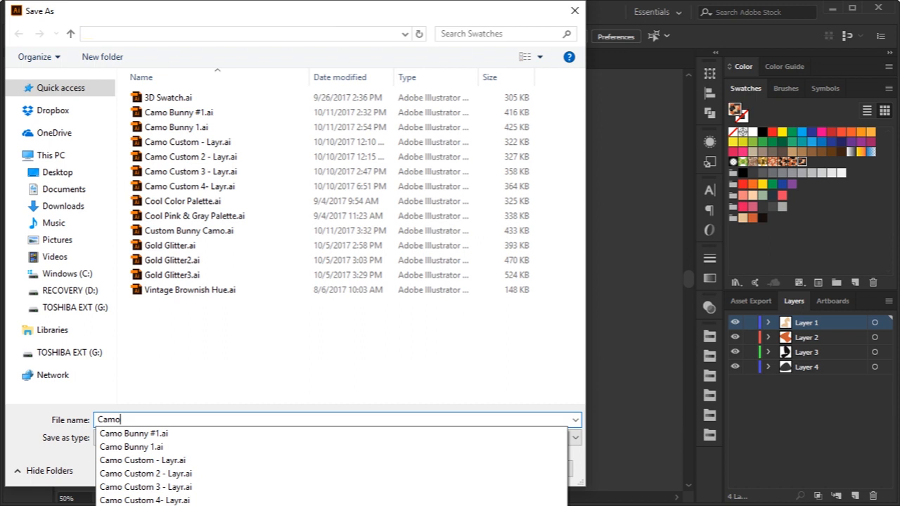
key("Left")
key("Left")
key("Left")
key("Left")
type("Custom")
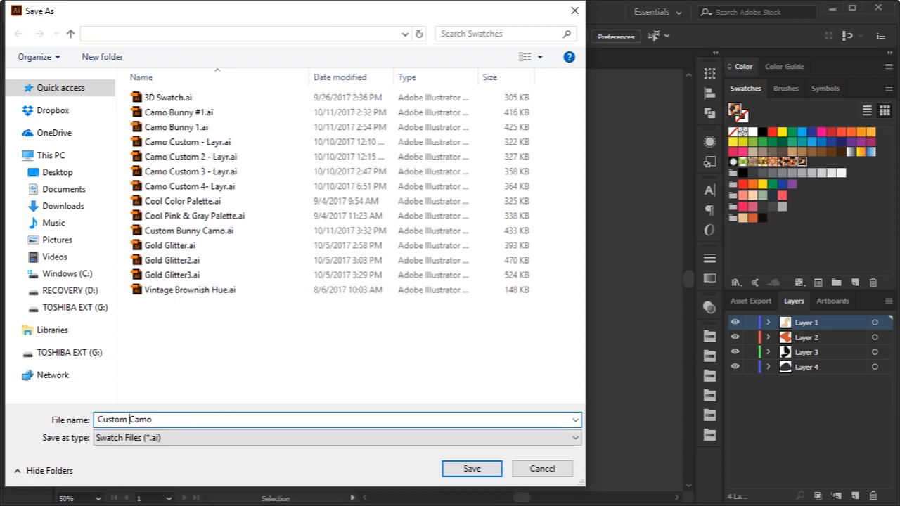
key("Right")
key("Right")
key("Right")
key("Right")
type("#1")
left_click(471, 468)
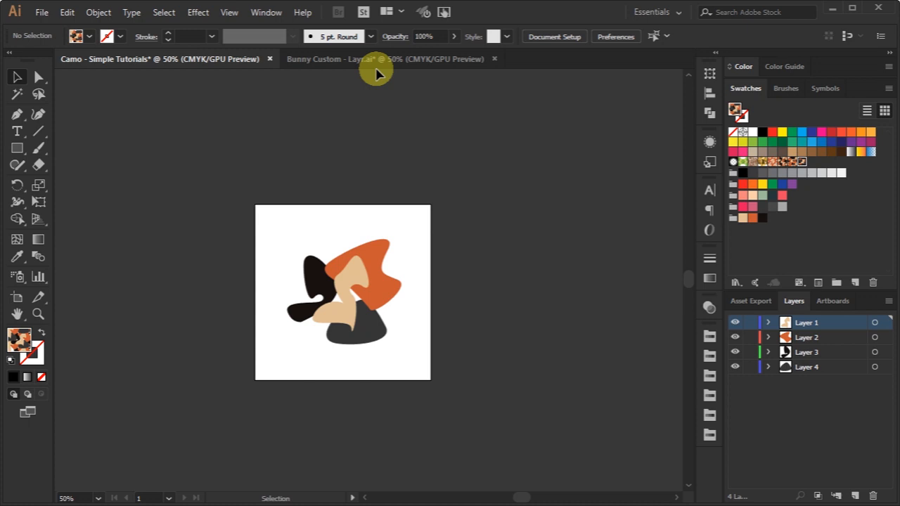
- Switch to the Bunny Custom - Layr.ai document and open the user-defined swatch library Custom Camo #1
left_click(375, 62)
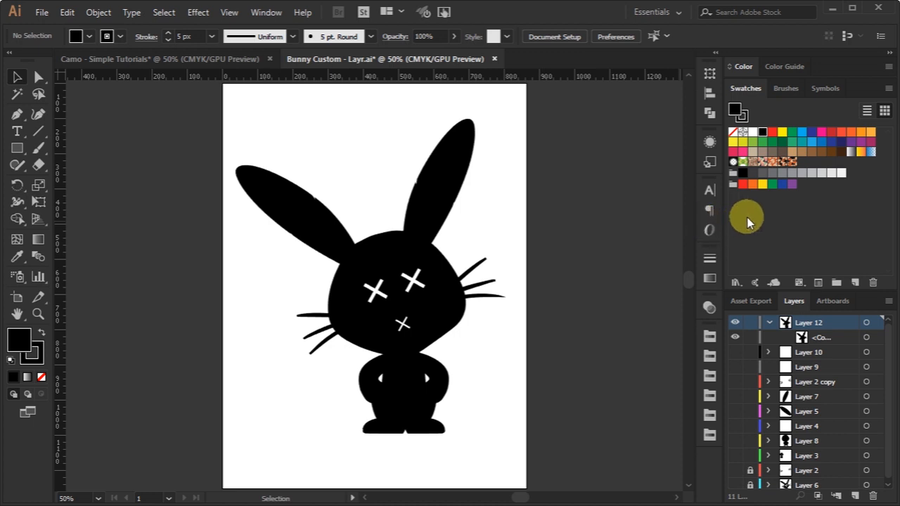
left_click(889, 91)
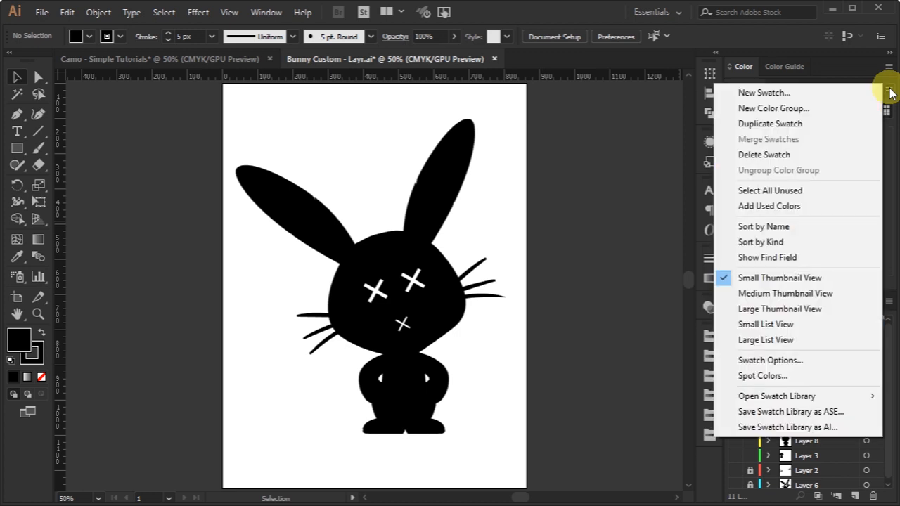
mouse_move(830, 399)
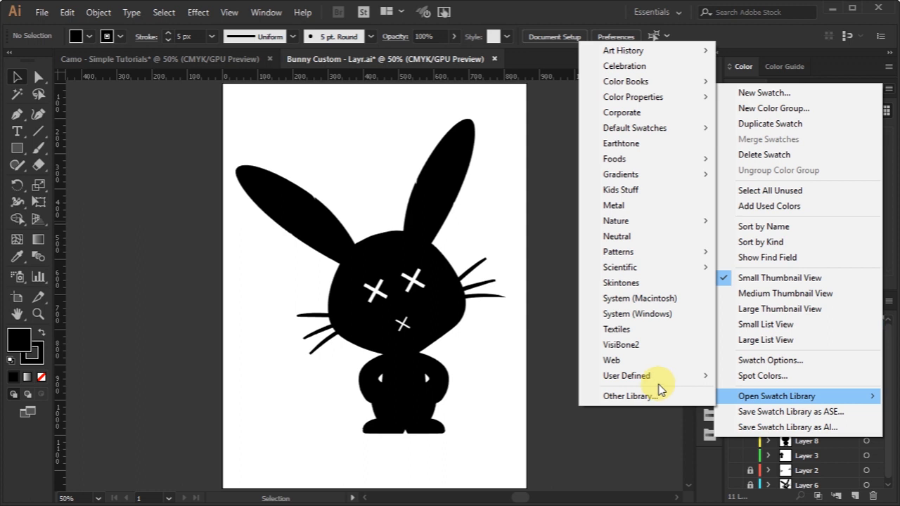
mouse_move(654, 379)
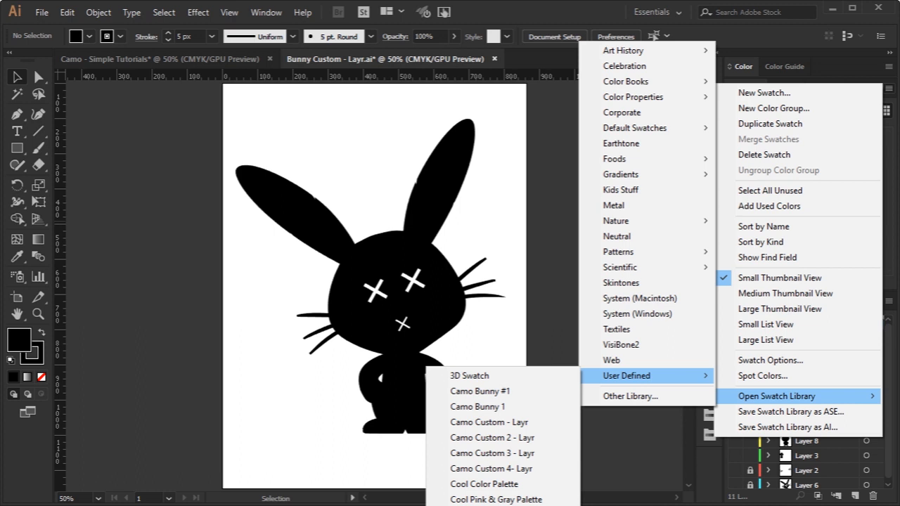
left_click(492, 505)
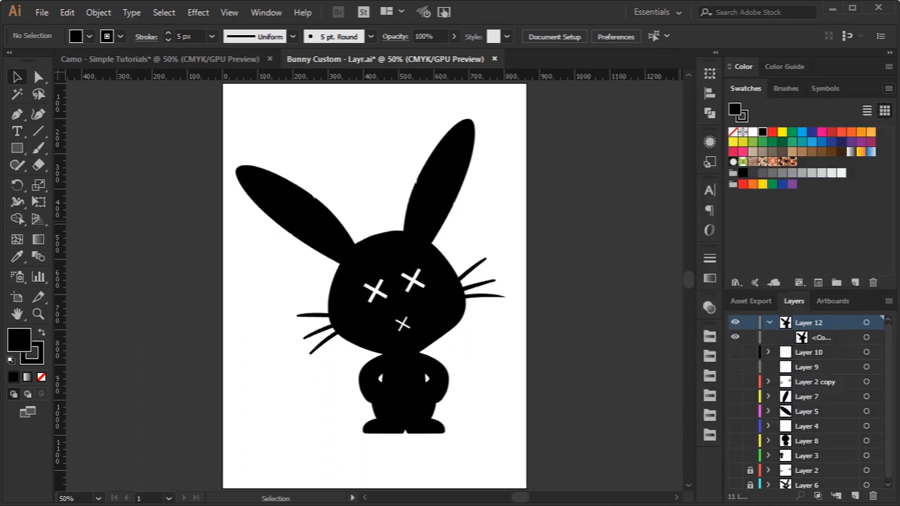
left_click_drag(609, 420, 613, 484)
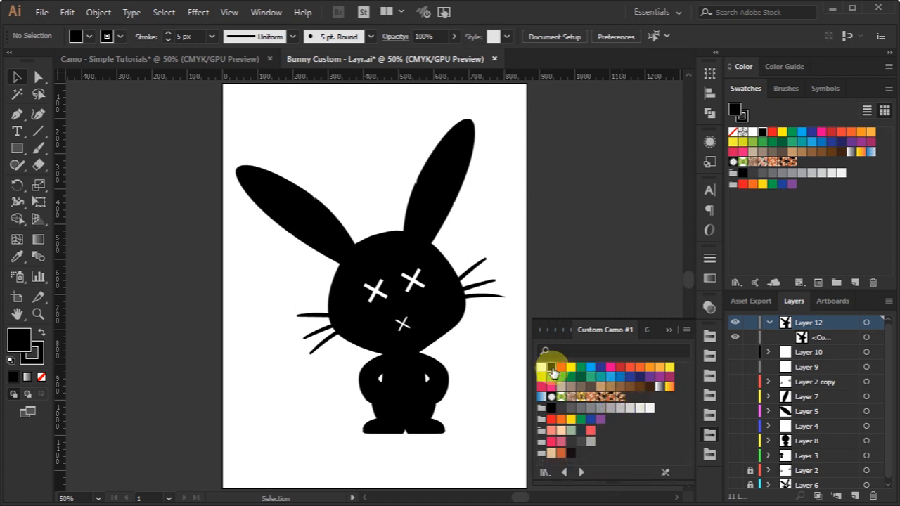
- Fill the black bunny shape with the custom camo pattern from the Custom Camo #1 library, then deselect it and collapse the library
left_click(409, 255)
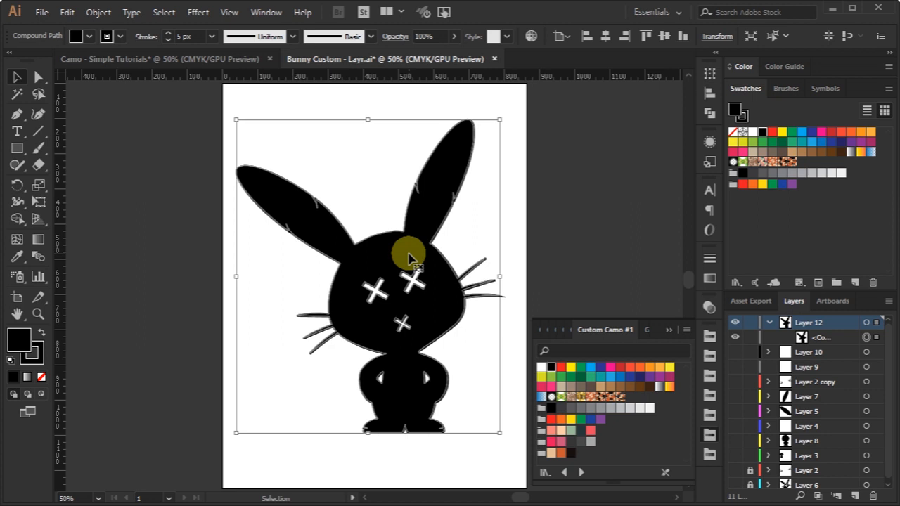
left_click(619, 398)
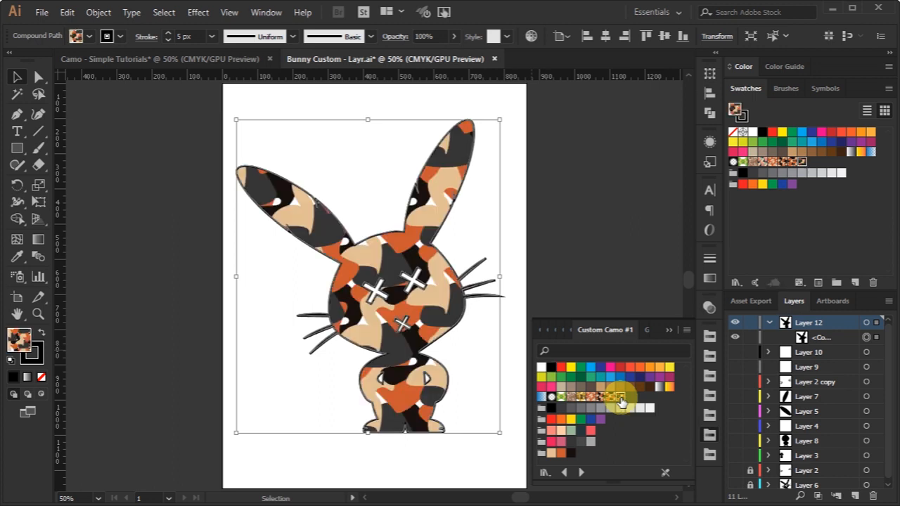
left_click(593, 274)
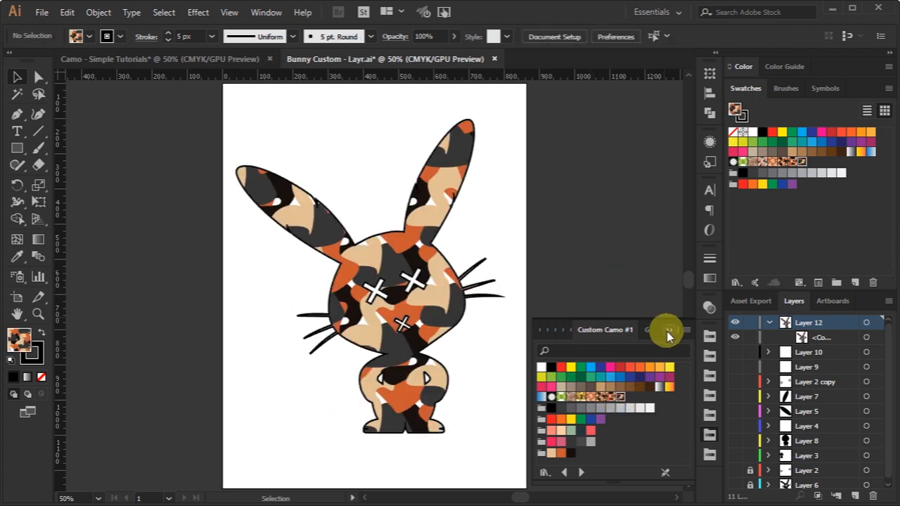
left_click(668, 331)
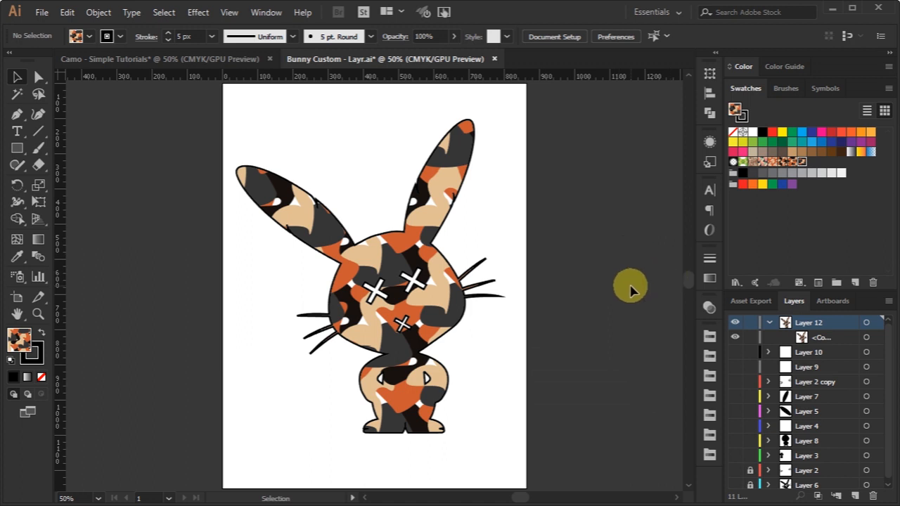